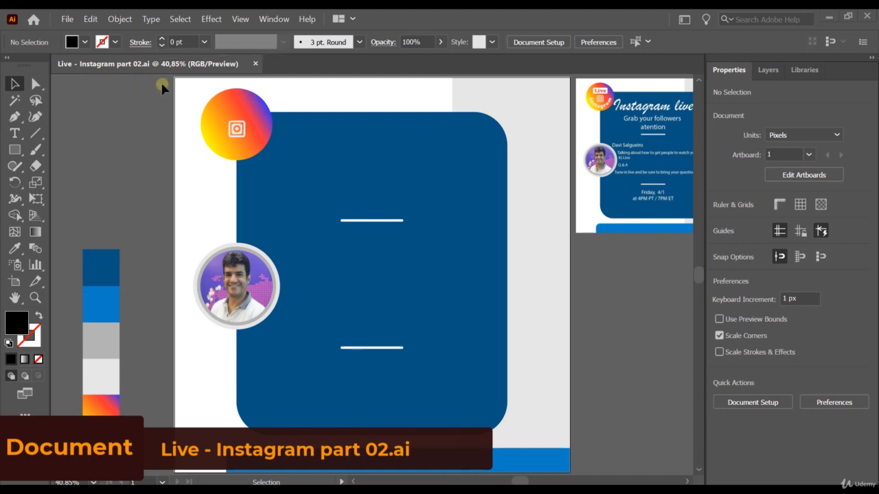
Create placeholder point type at the artboard's top and an area type box about 647 × 482 px over the blue panel.
click(16, 136)
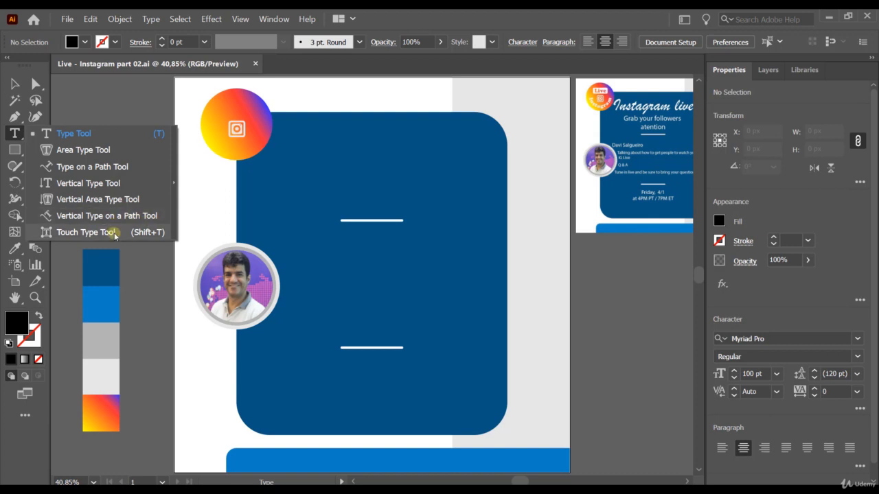
click(103, 135)
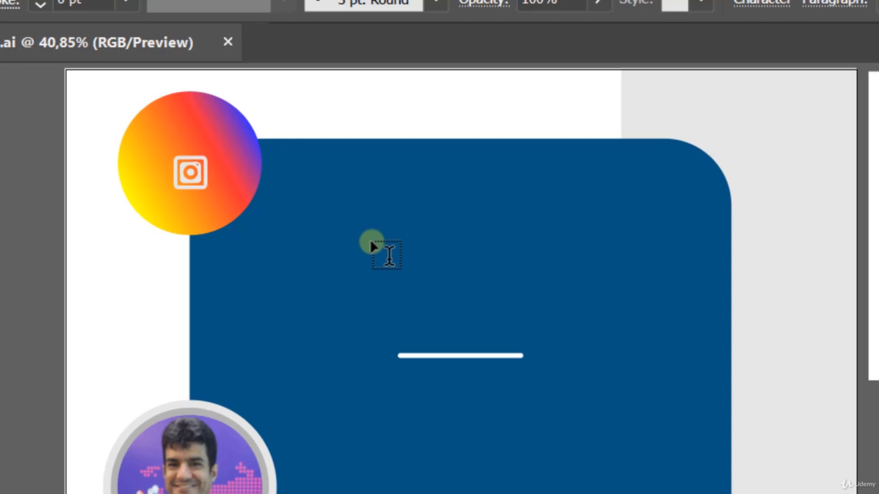
click(299, 185)
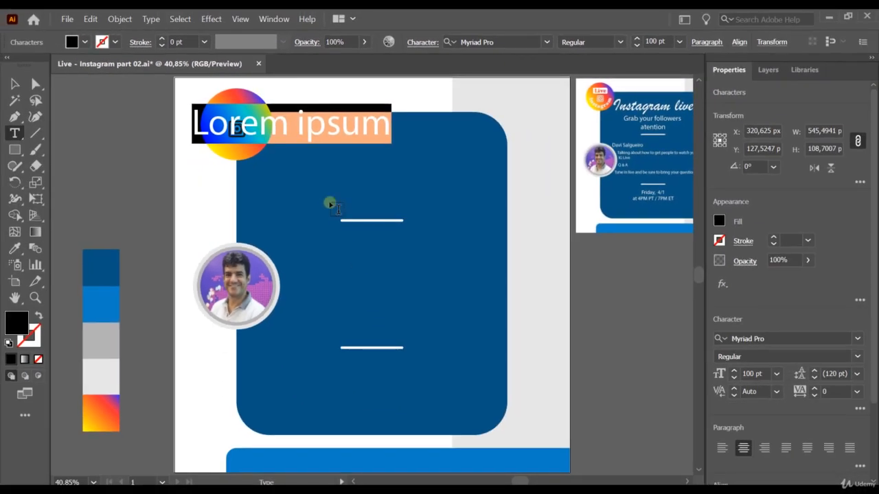
drag(289, 188, 527, 369)
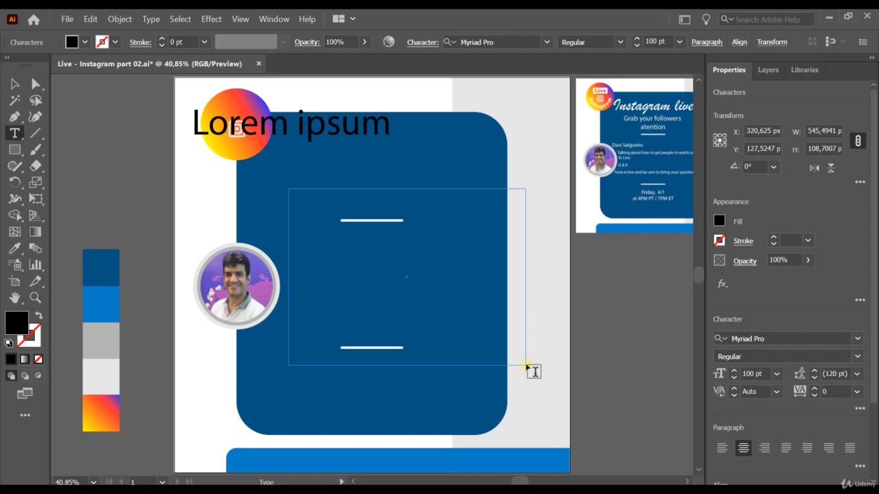
drag(527, 369, 529, 366)
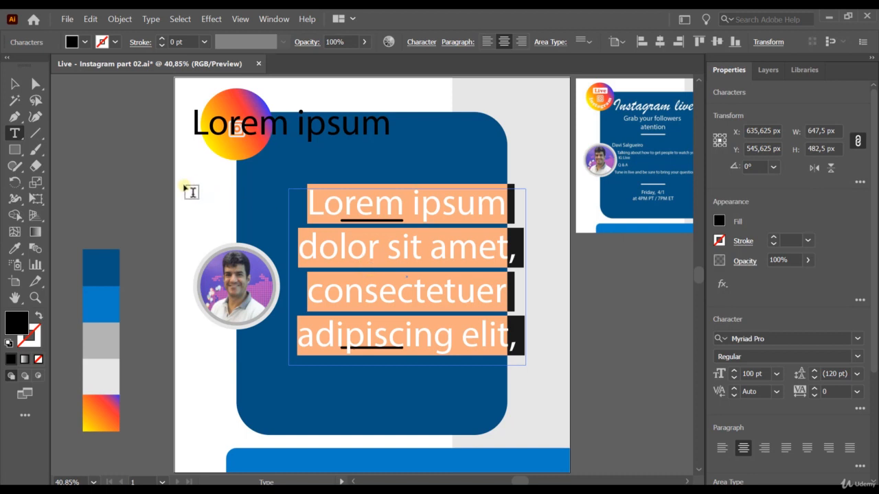
Move the single-line placeholder text onto the upper part of the blue panel and compare its bounding-box handle with the paragraph's.
click(12, 86)
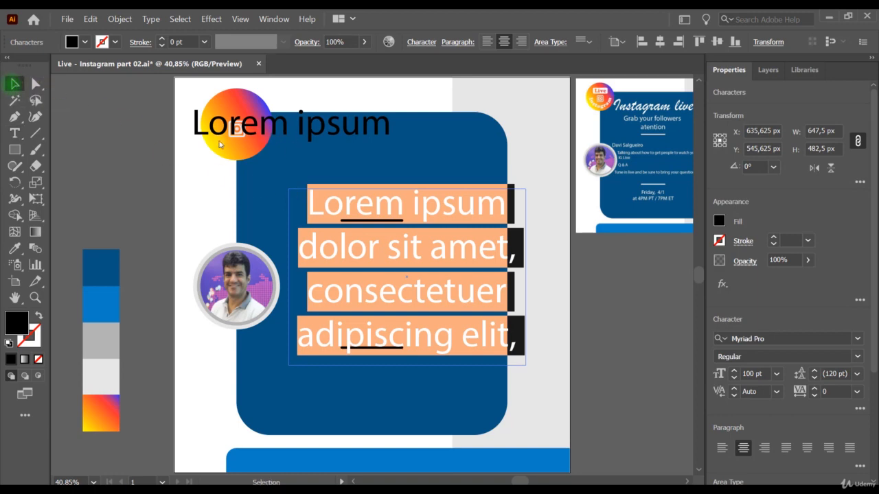
click(335, 129)
drag(316, 134, 415, 136)
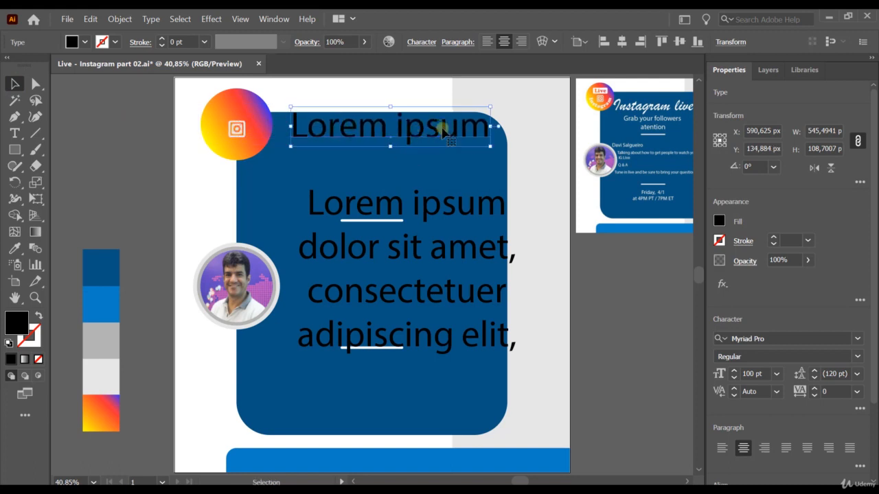
click(440, 249)
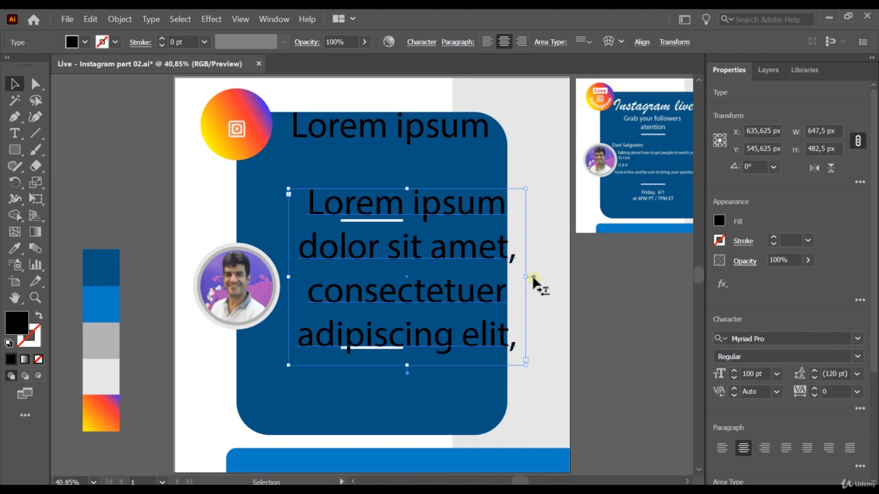
click(471, 128)
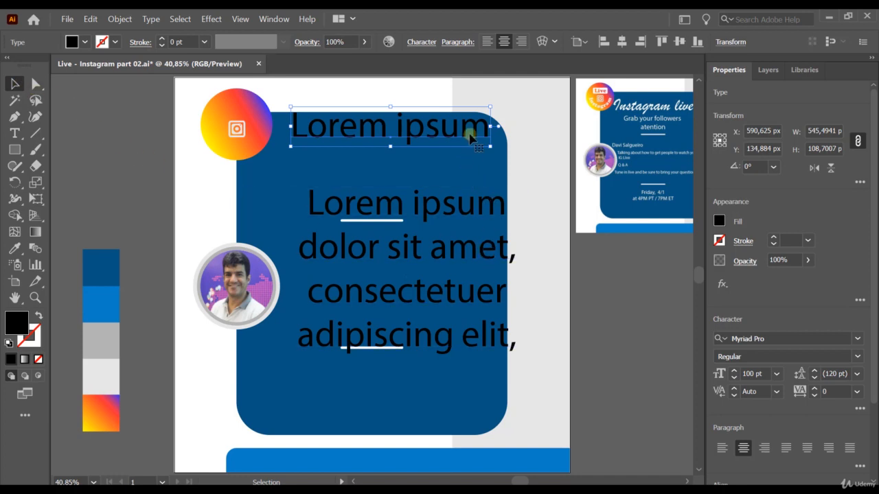
drag(444, 134, 455, 134)
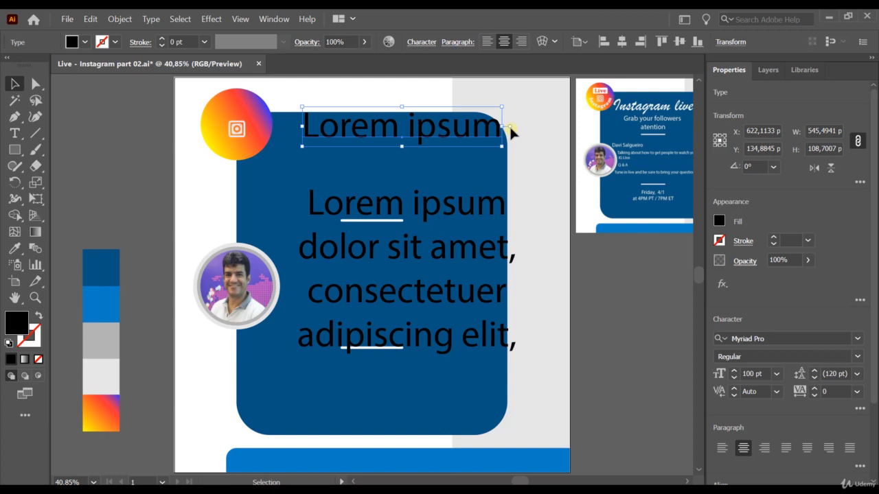
click(485, 247)
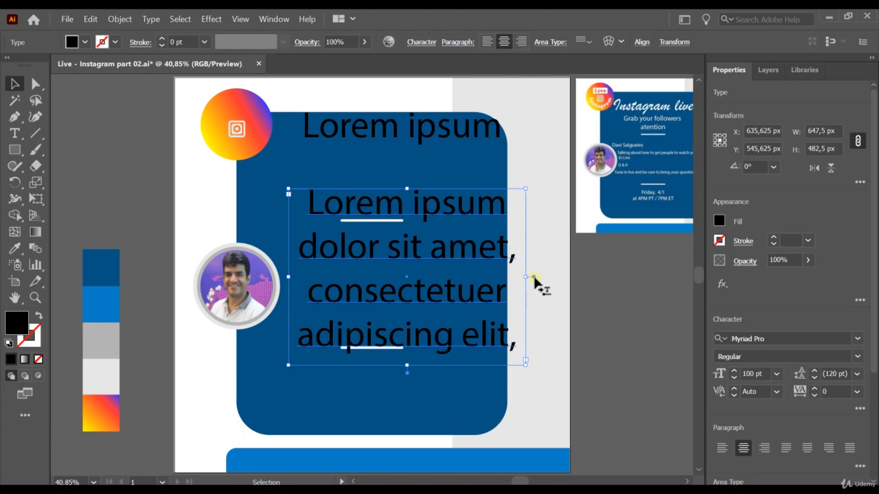
click(481, 132)
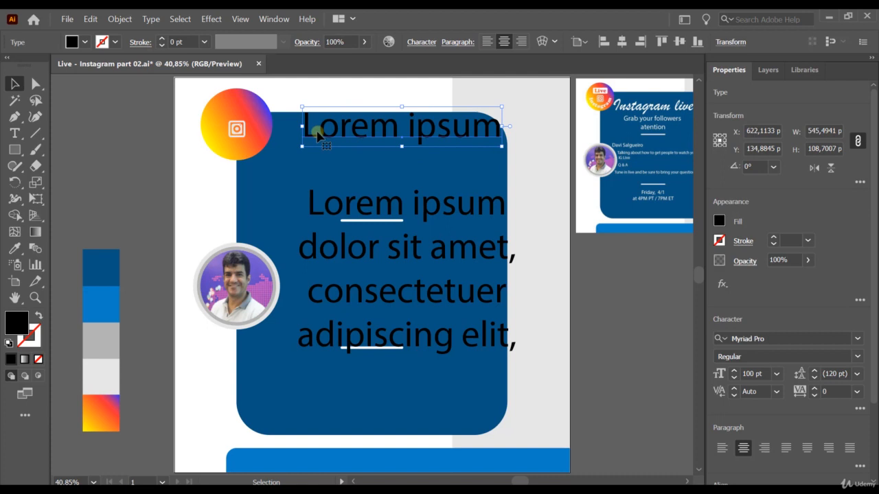
Convert the single-line text to area type and back to point type, and the paragraph to point type and back to area type.
double_click(508, 128)
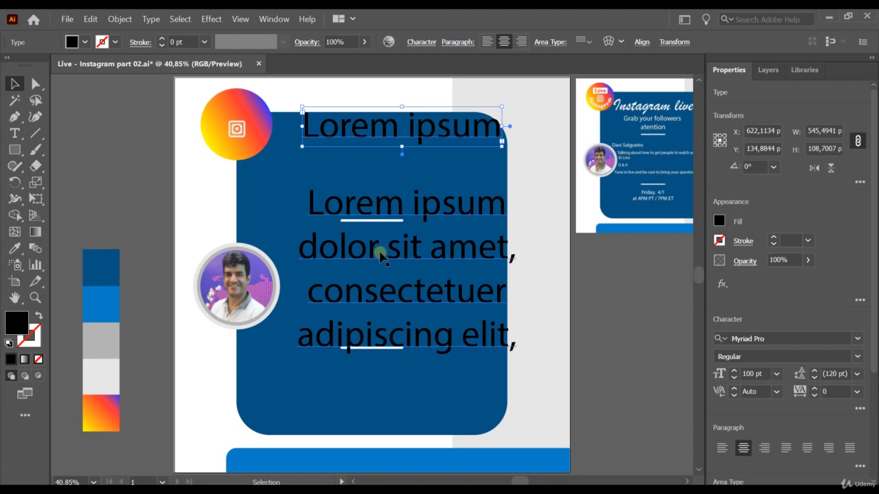
click(435, 258)
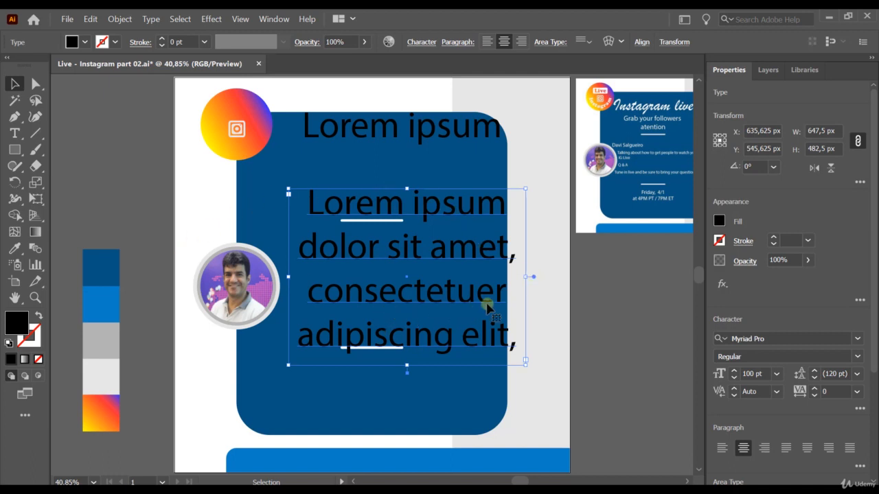
double_click(530, 278)
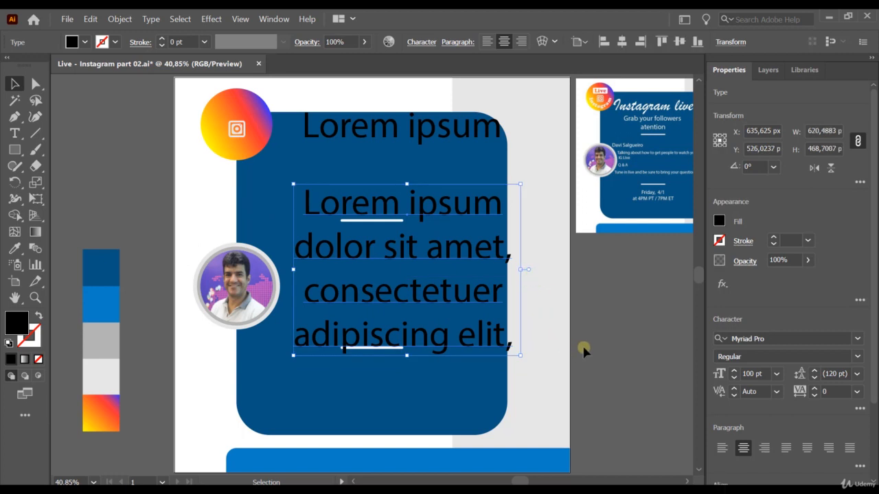
double_click(528, 271)
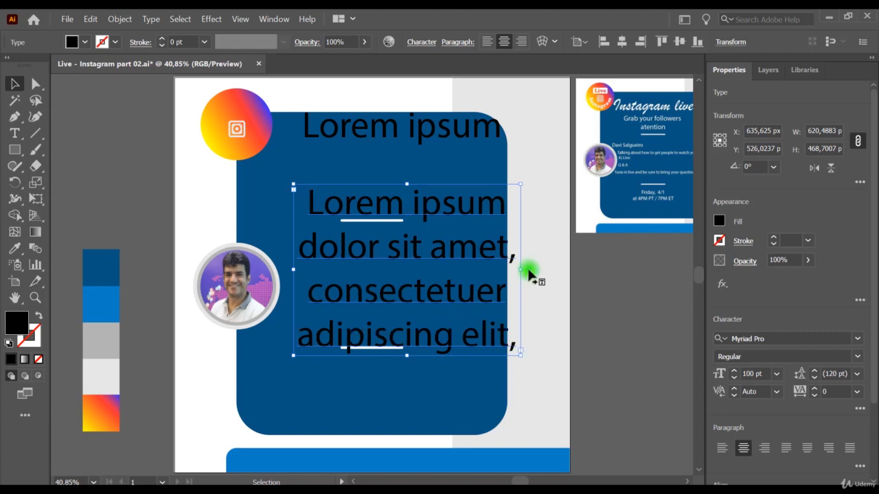
click(405, 136)
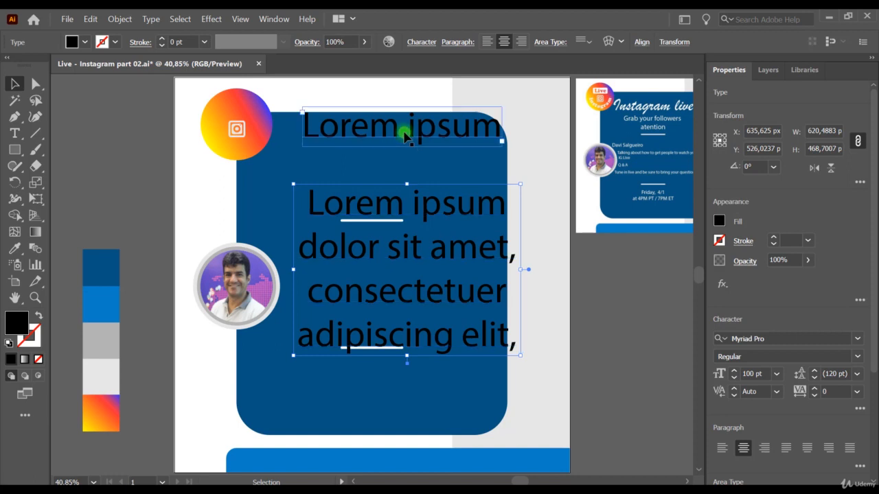
double_click(509, 127)
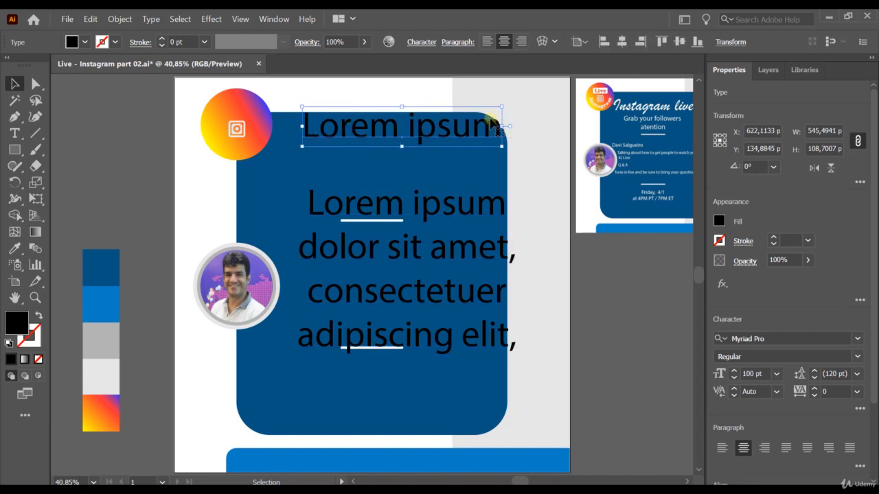
Stretch the single-line point type to about 811 × 91 px and narrow the paragraph's area type frame to about 524 px.
click(350, 145)
click(410, 130)
drag(502, 108, 547, 85)
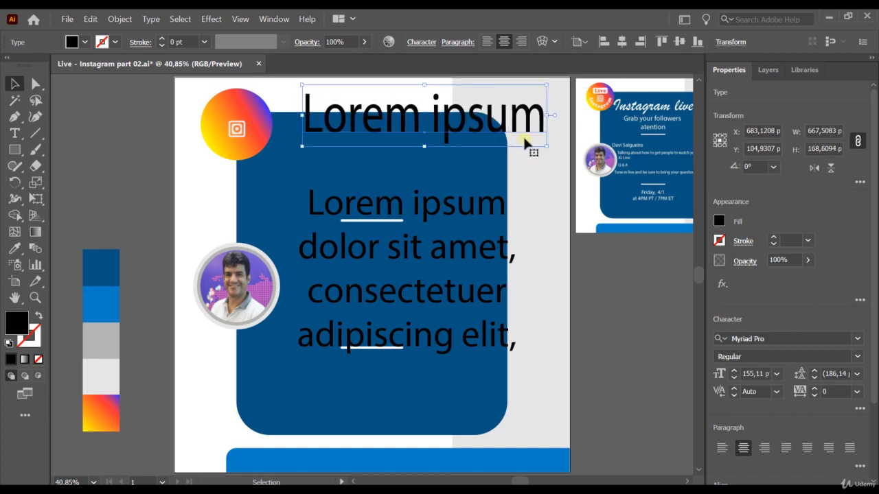
drag(547, 145, 596, 183)
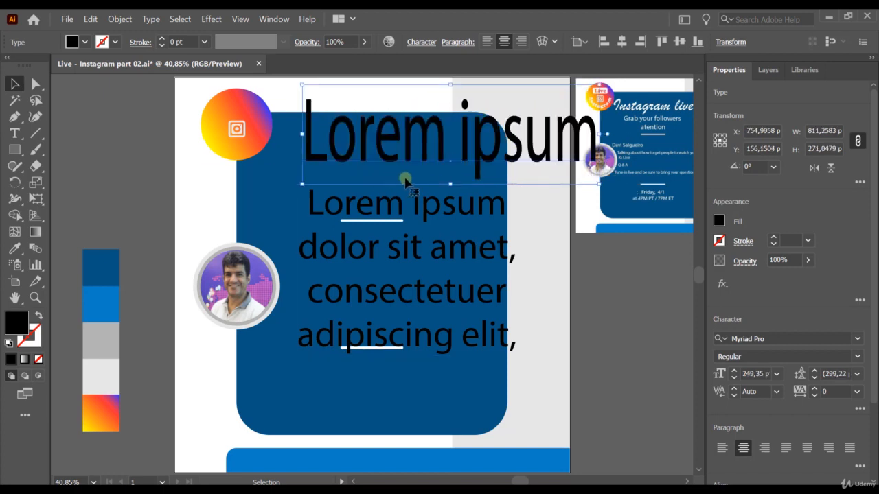
drag(451, 182, 455, 119)
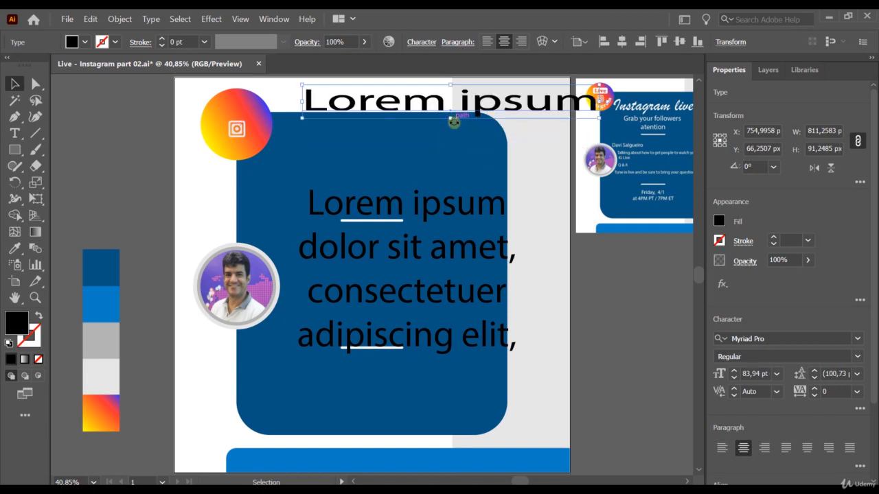
click(414, 214)
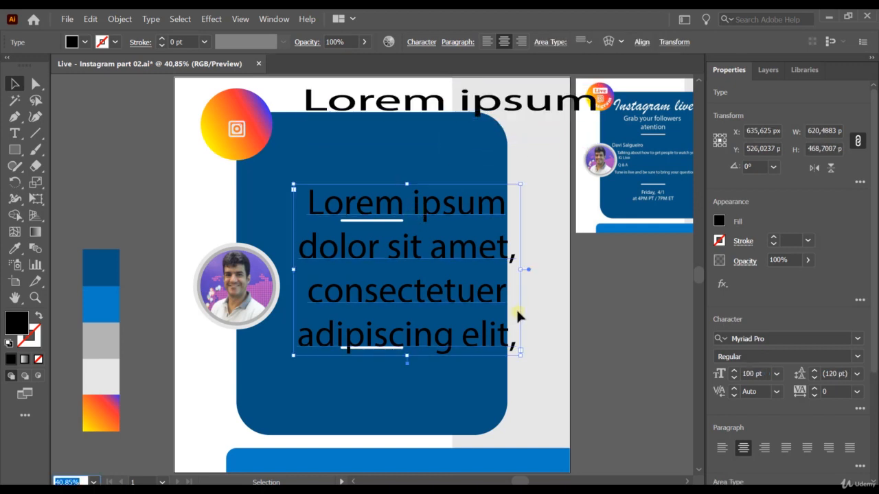
drag(522, 272, 485, 291)
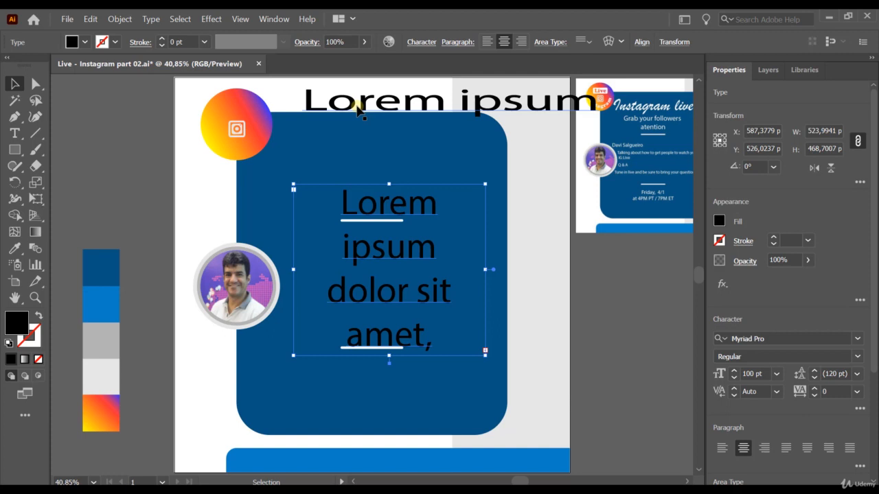
In the Type preferences, turn Fill New Type Objects With Placeholder Text off and on again, and accept the settings.
click(90, 19)
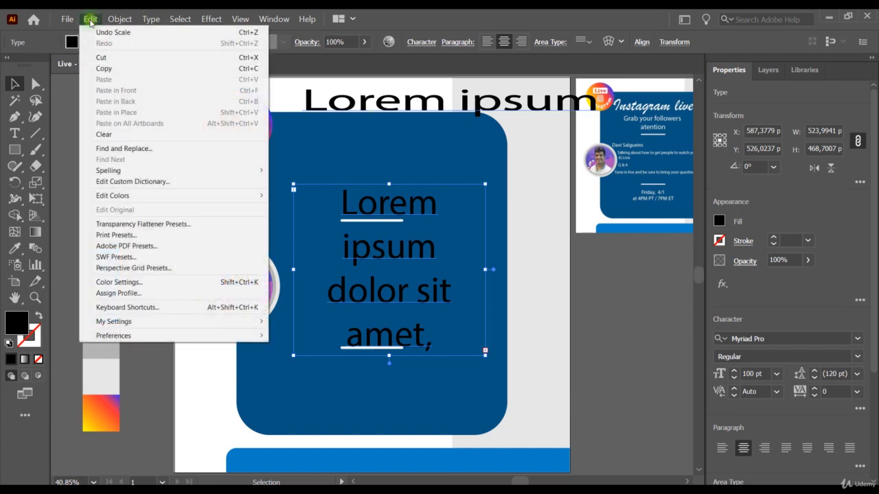
mouse_move(167, 338)
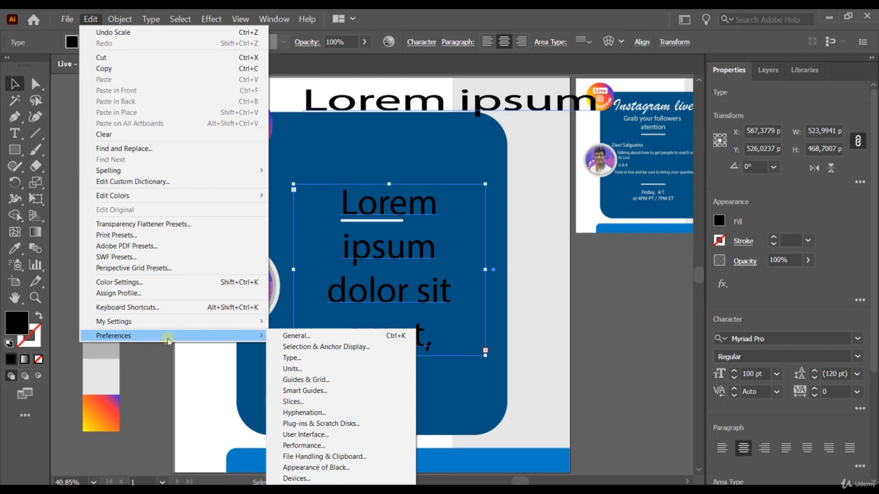
click(300, 360)
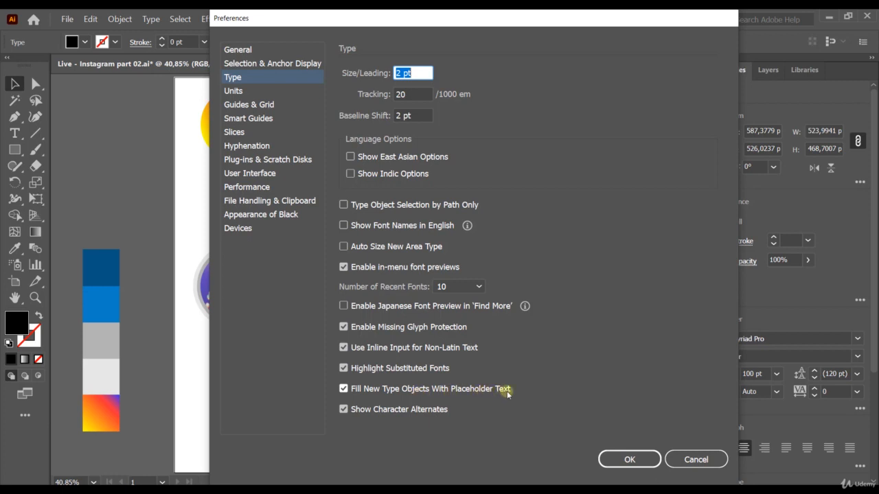
click(343, 389)
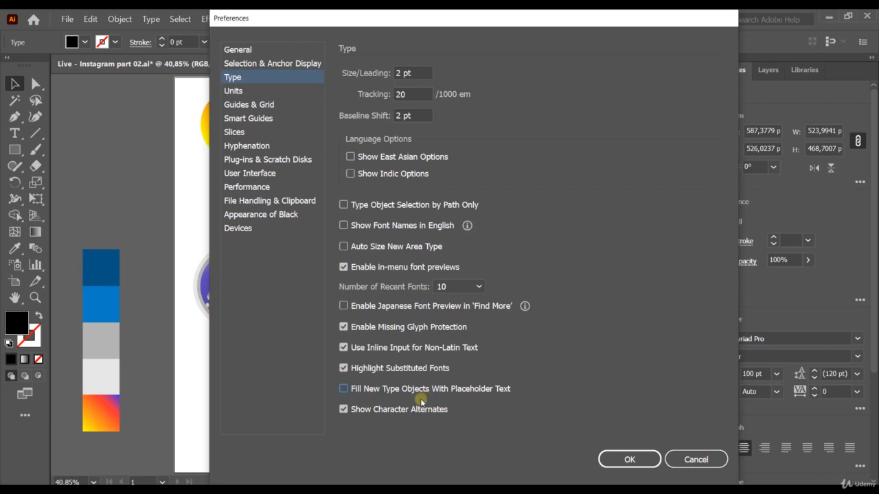
click(344, 389)
click(631, 460)
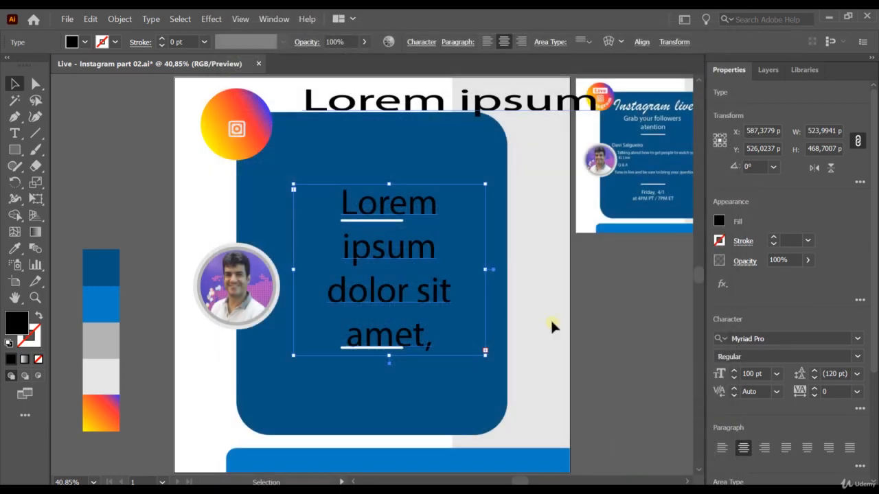
Delete the placeholder paragraph and the stretched single-line text from the artboard.
click(552, 316)
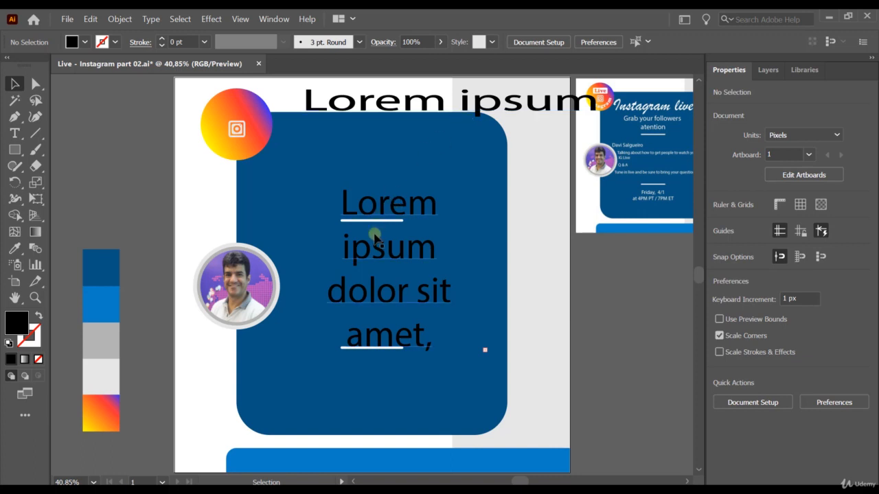
click(406, 235)
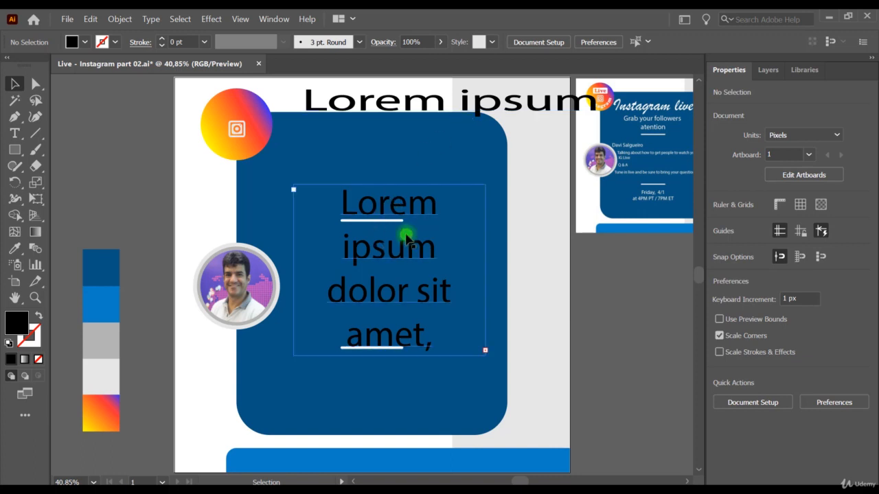
key(Delete)
click(403, 98)
key(Delete)
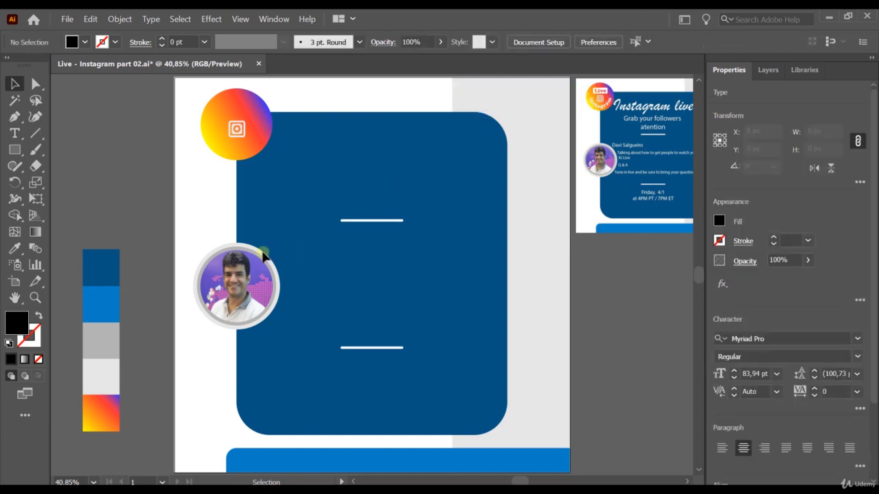
click(425, 312)
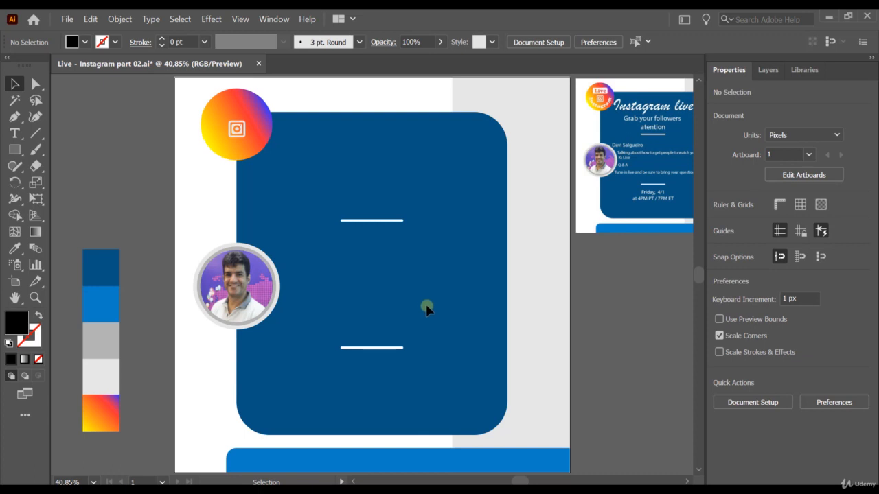
Draw an ellipse about 490 × 345 px in the lower half of the blue panel and convert it into a type area with placeholder text.
drag(14, 149, 89, 184)
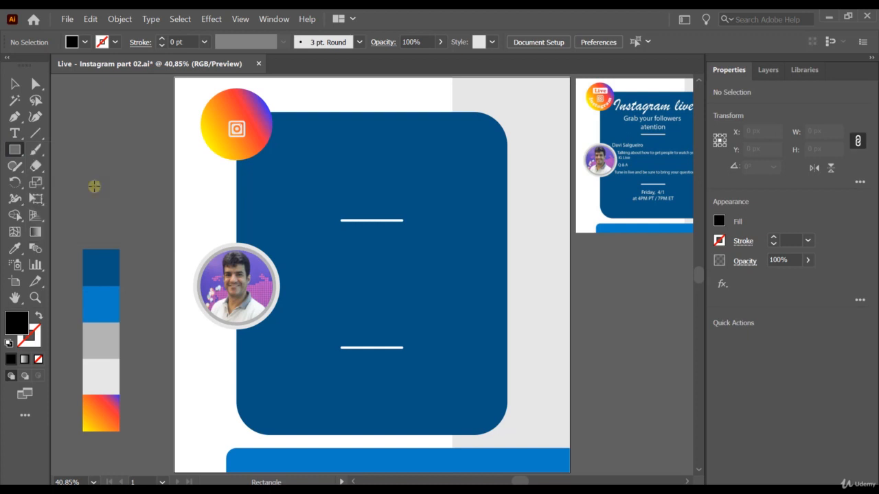
drag(331, 234, 511, 359)
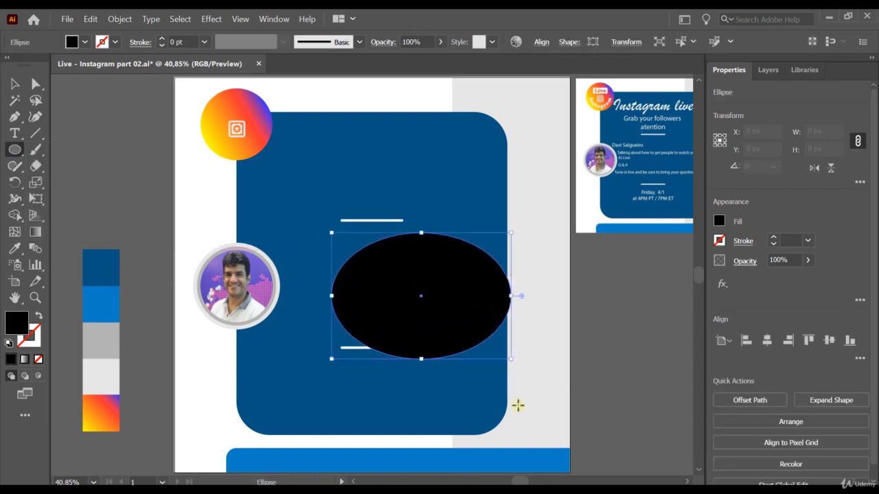
click(15, 134)
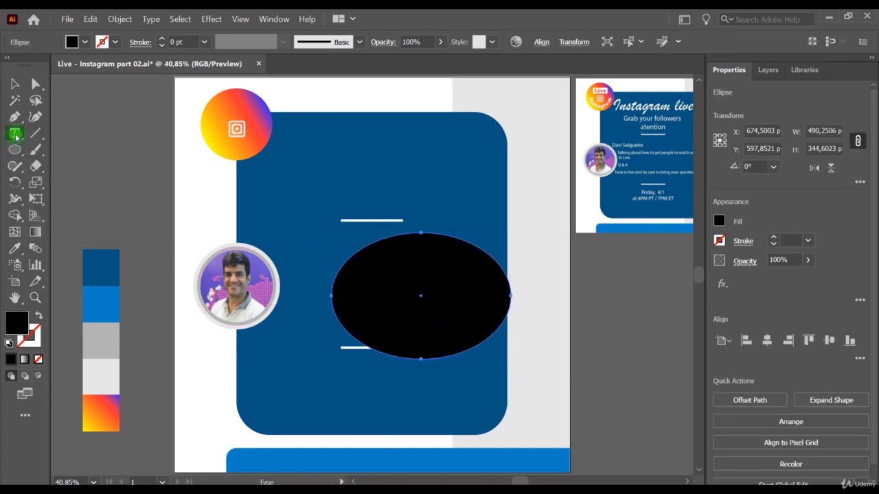
click(392, 240)
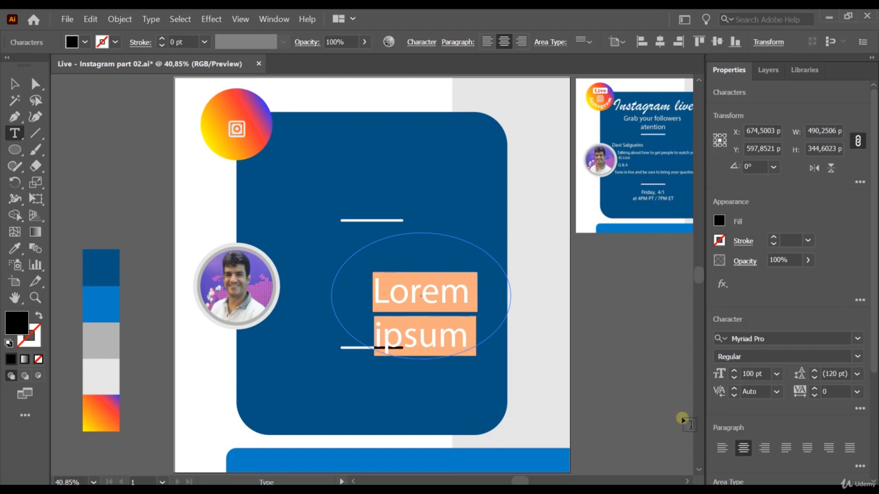
Set the placeholder text inside the ellipse to 20 pt and delete the elliptical type object.
click(739, 373)
double_click(742, 373)
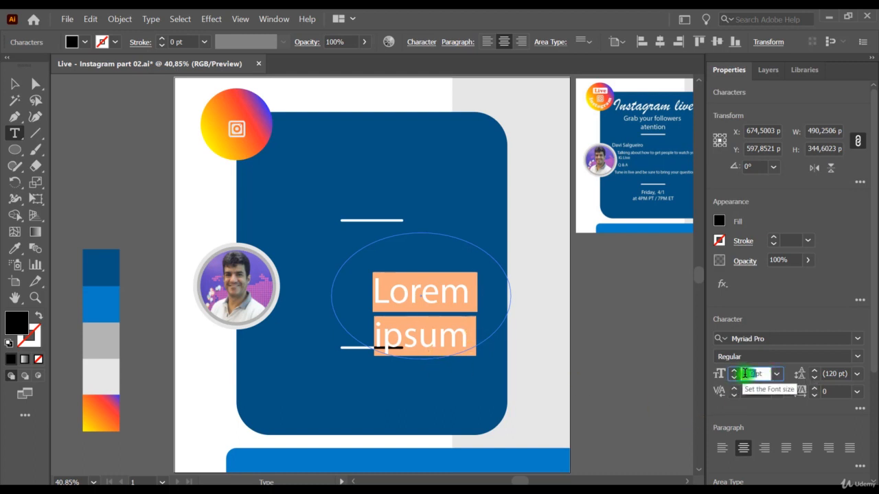
text(20)
key(Tab)
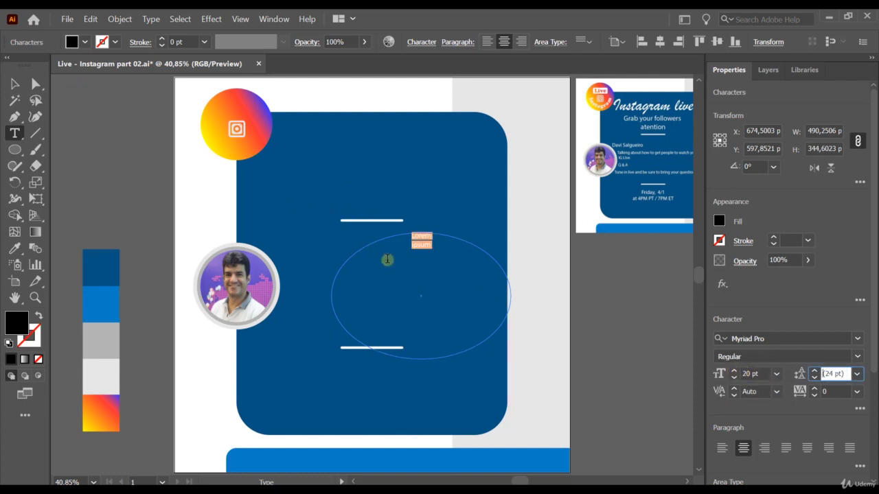
click(14, 83)
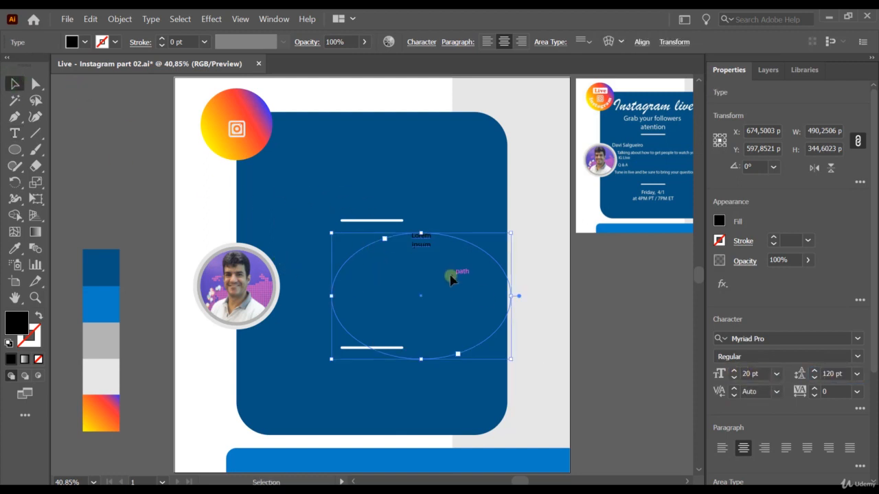
key(Delete)
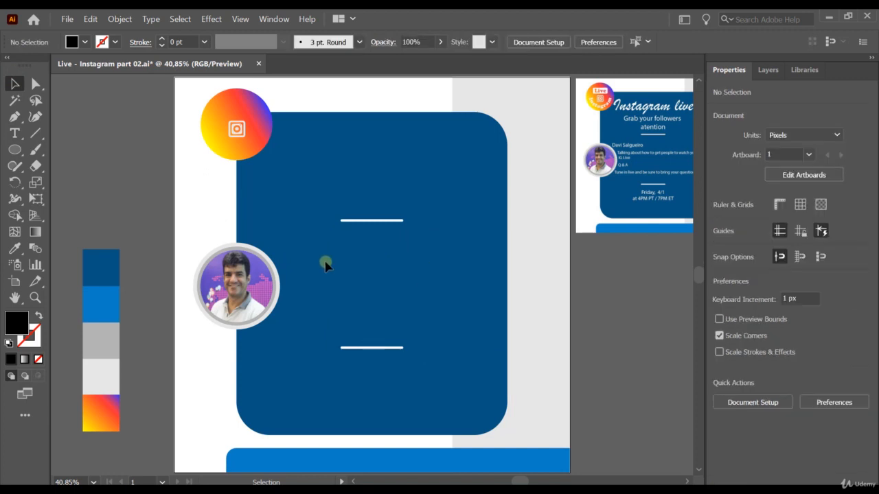
Draw a new ellipse about 516 × 298 px below the upper white divider and fill it with placeholder area type.
click(14, 149)
drag(331, 244, 517, 351)
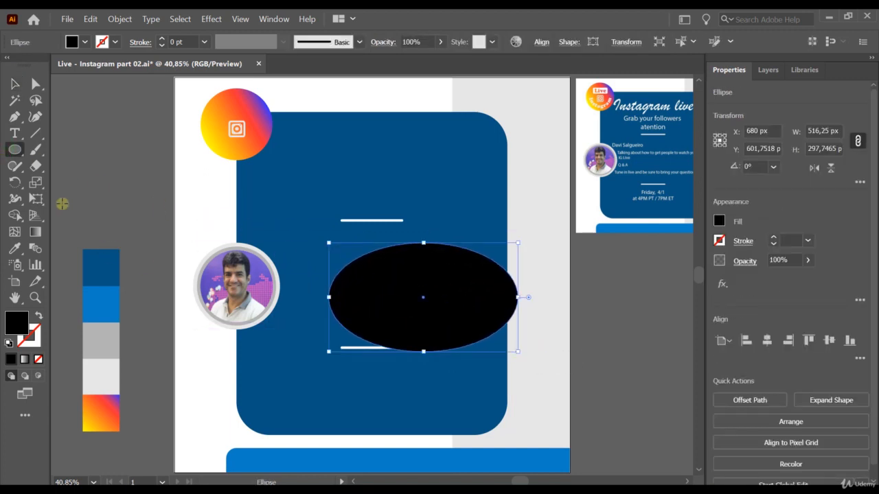
click(13, 134)
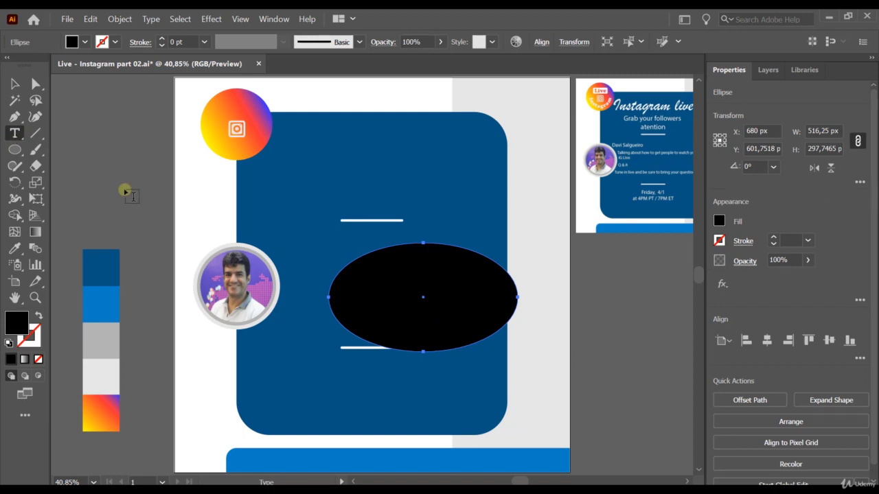
click(363, 256)
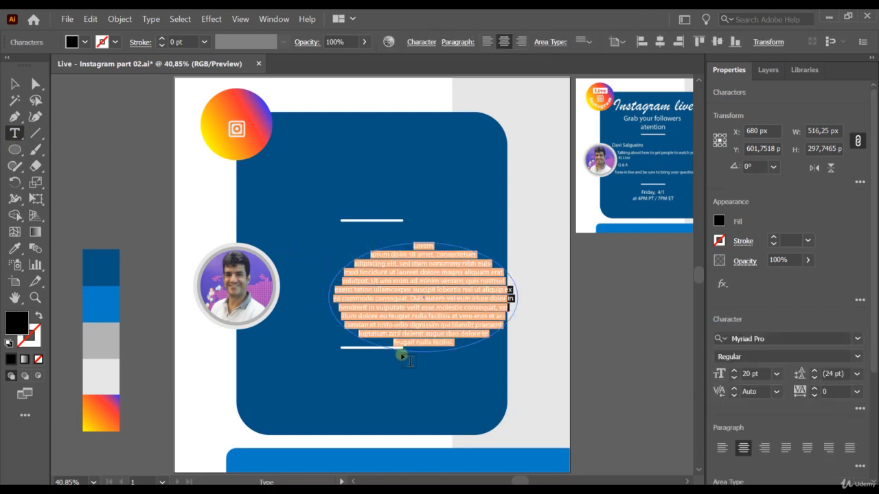
click(14, 83)
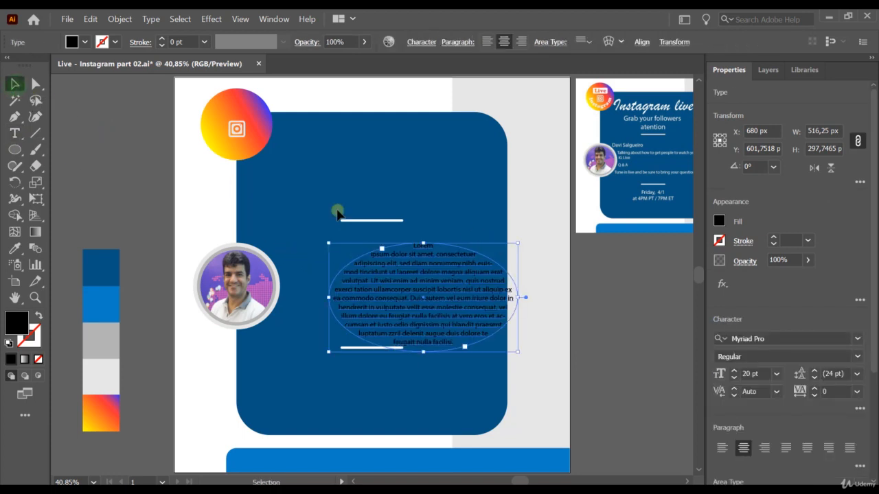
click(447, 224)
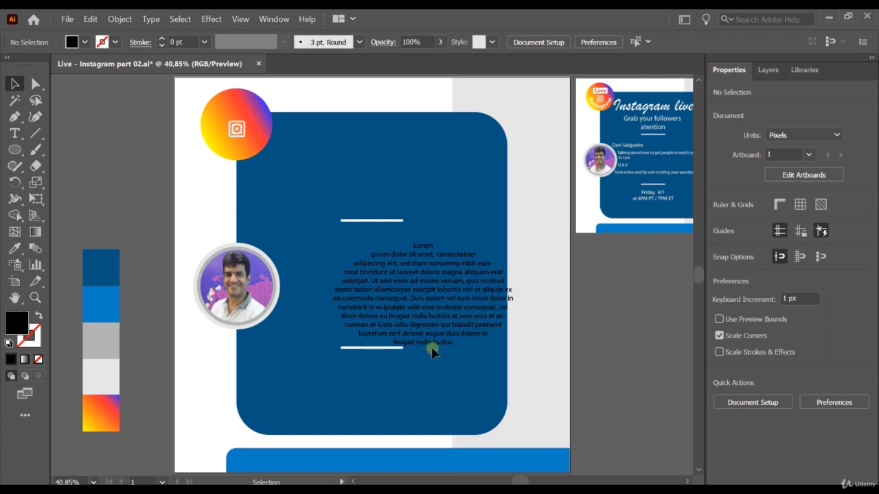
Delete the elliptical placeholder paragraph from the blue panel.
click(418, 316)
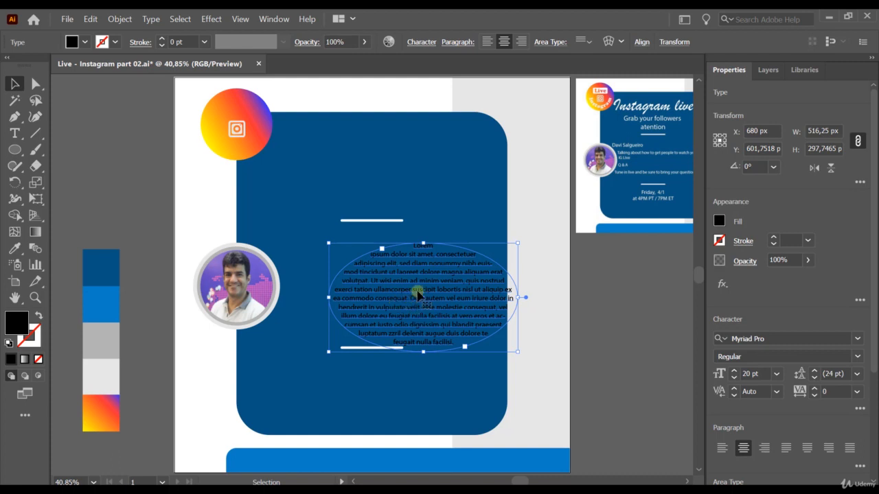
key(Delete)
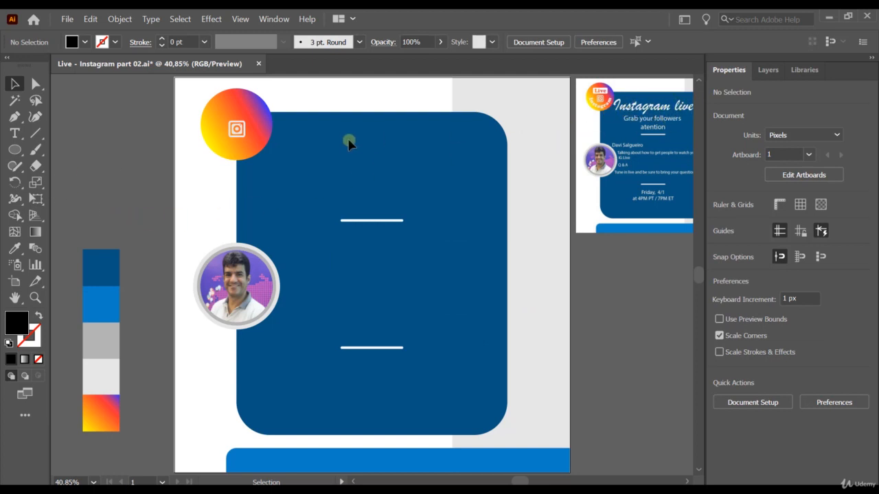
Place a line of point type near the upper edge of the blue panel and set its font size to 100 pt.
click(14, 134)
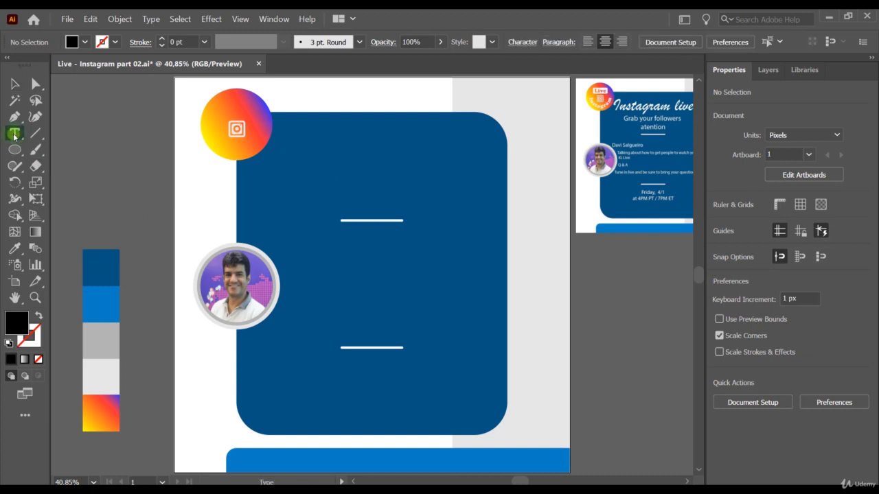
click(342, 147)
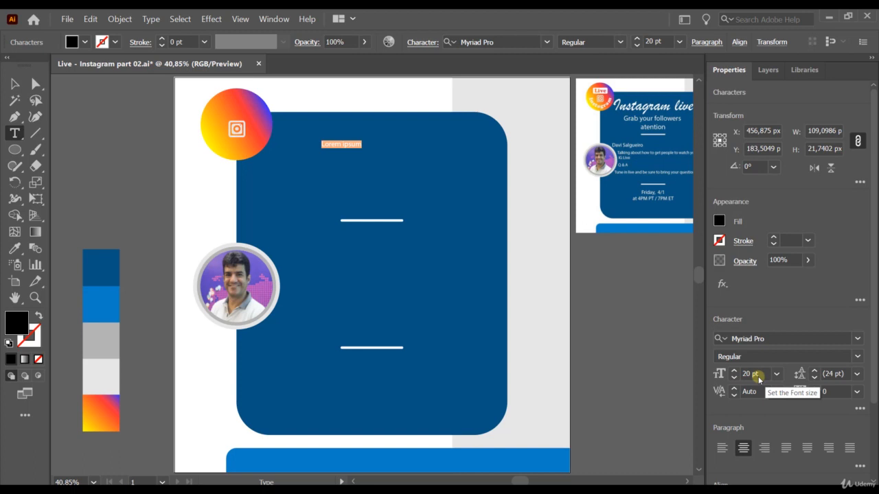
drag(761, 375, 717, 373)
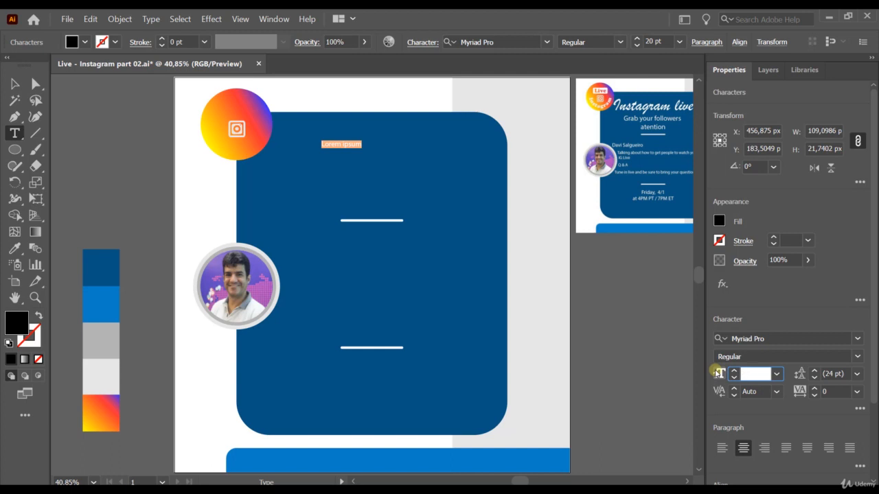
key(Return)
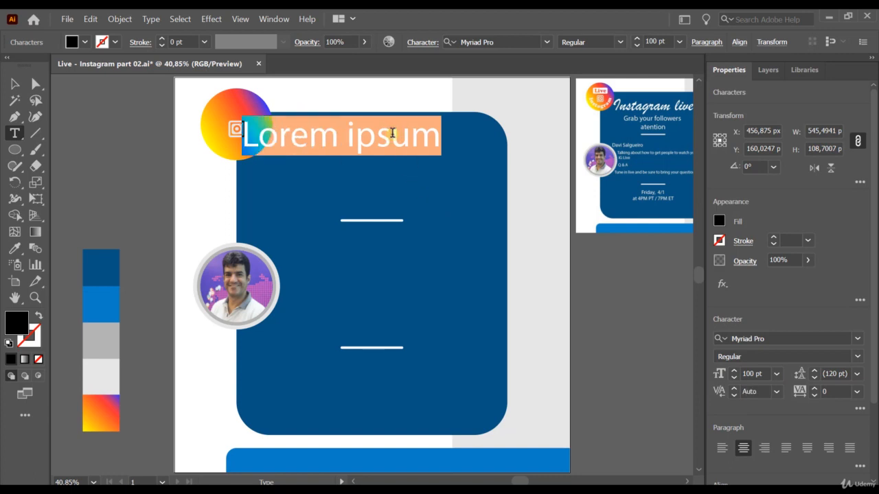
Replace the placeholder line with the title text "Instagra Live".
text(Instr)
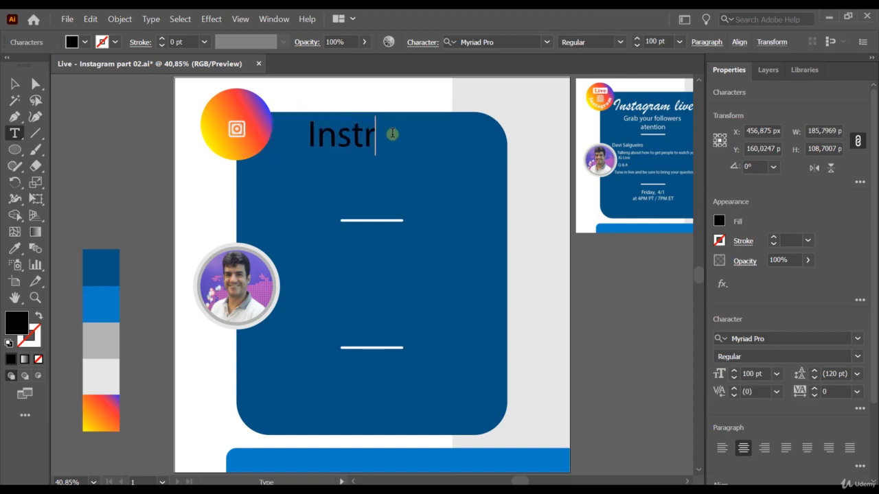
key(BackSpace)
text(agra)
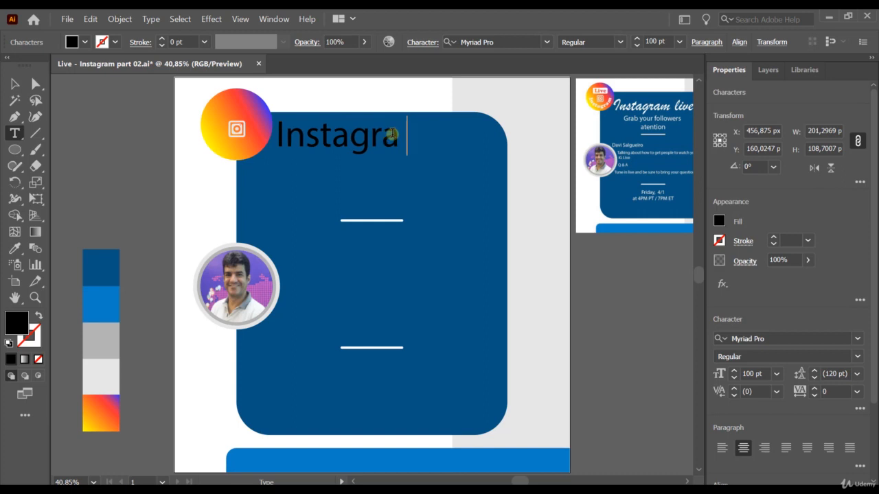
text( Live)
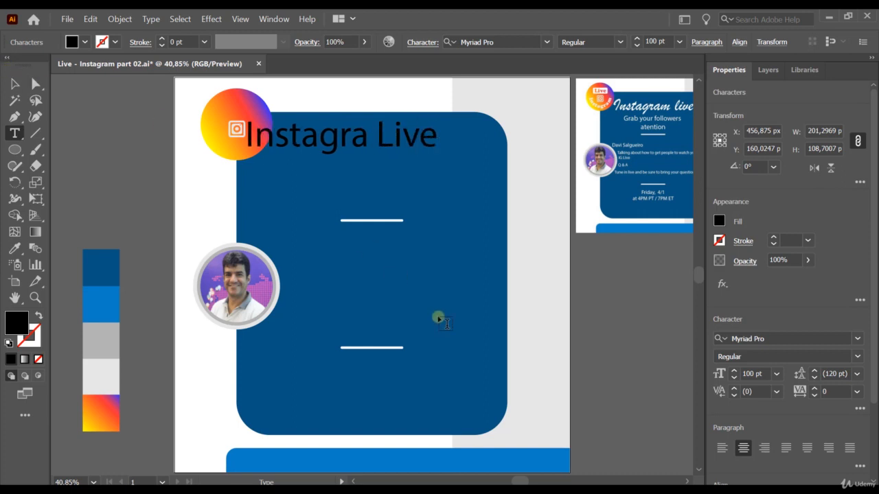
Change the fill of the whole title text to white and deselect it.
triple_click(429, 142)
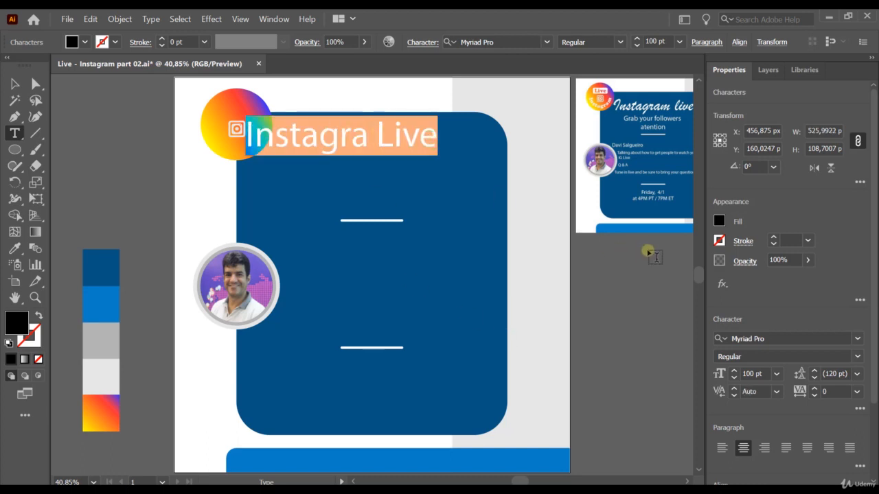
click(719, 221)
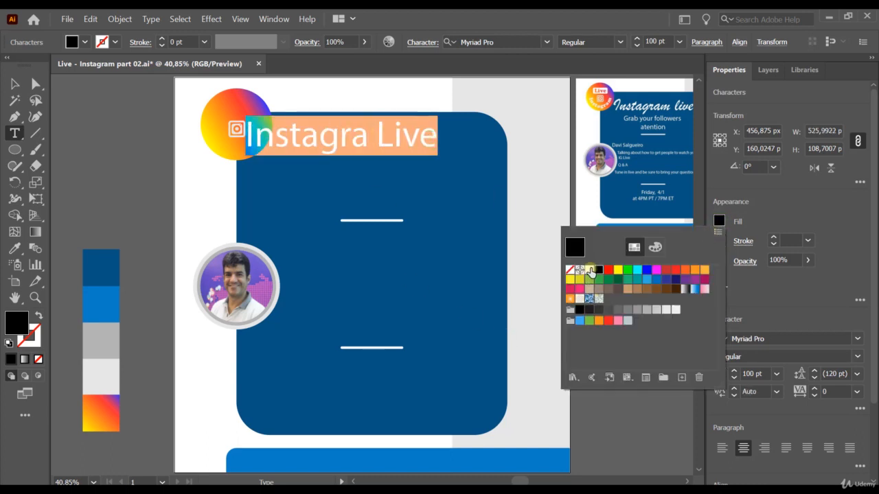
click(589, 270)
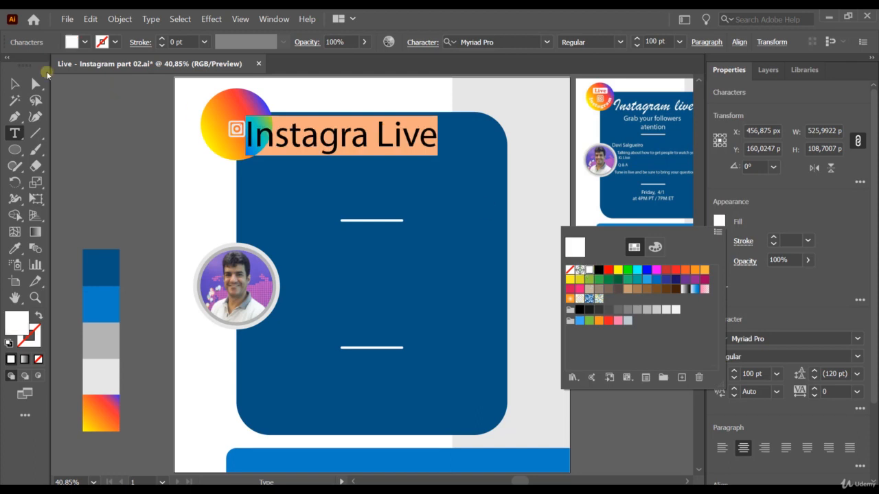
click(10, 81)
click(403, 197)
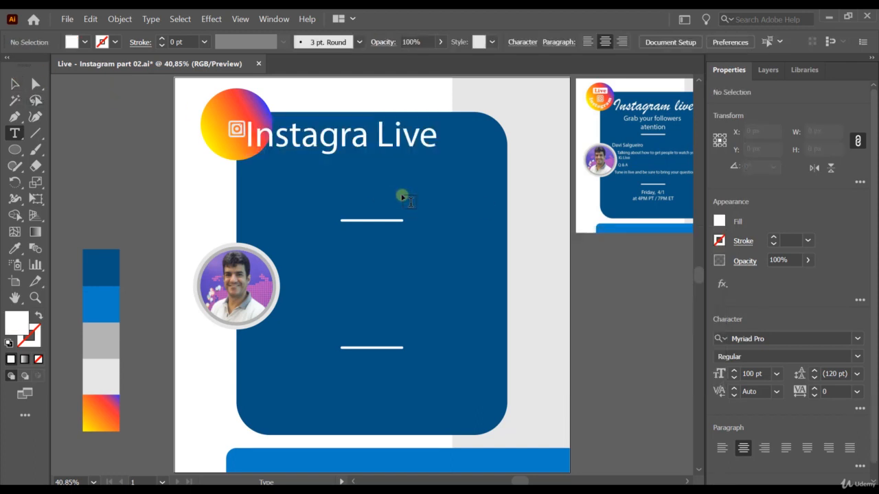
Correct the title to read "Instagram Live" and move it to the horizontal centre of the blue panel, above the upper divider.
click(13, 83)
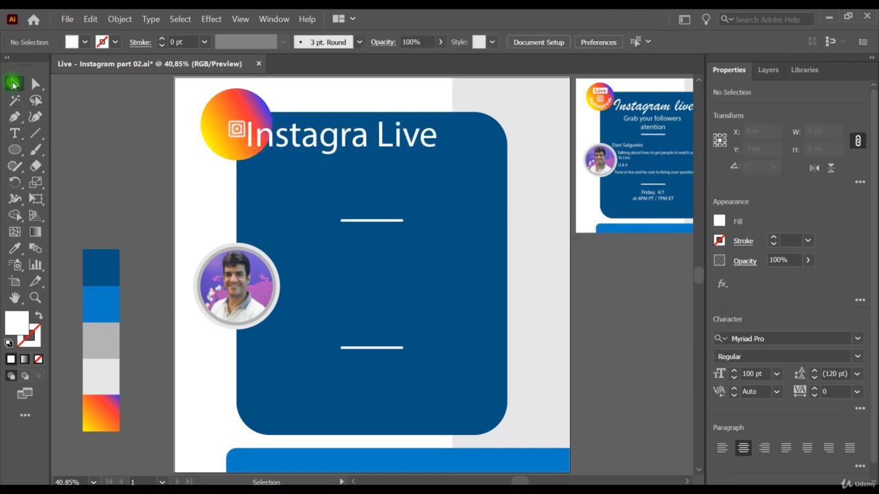
click(337, 138)
double_click(362, 138)
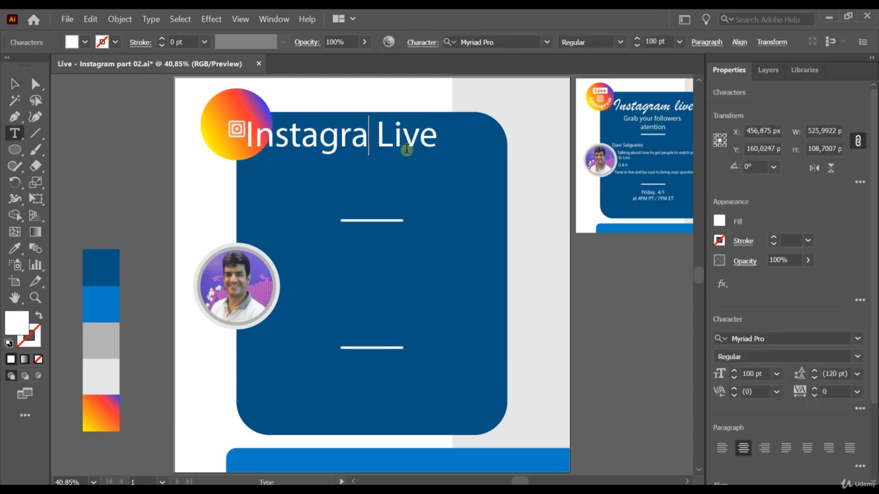
text(m)
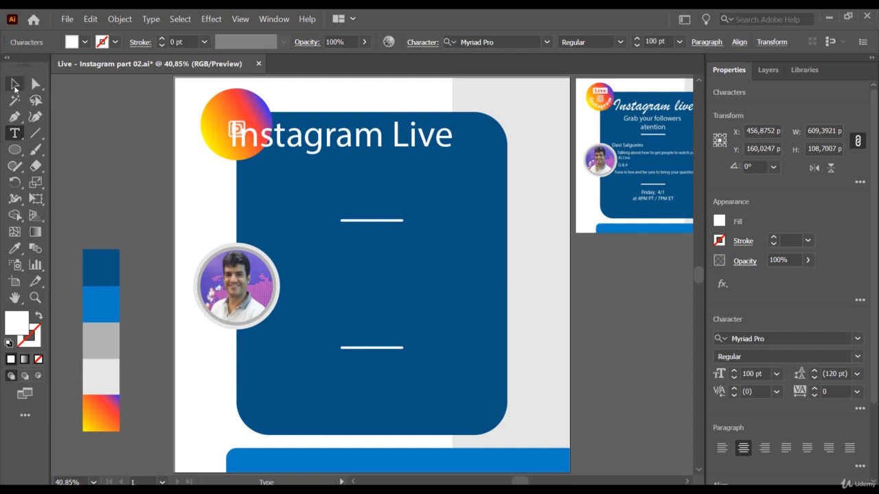
click(14, 84)
drag(368, 141, 393, 156)
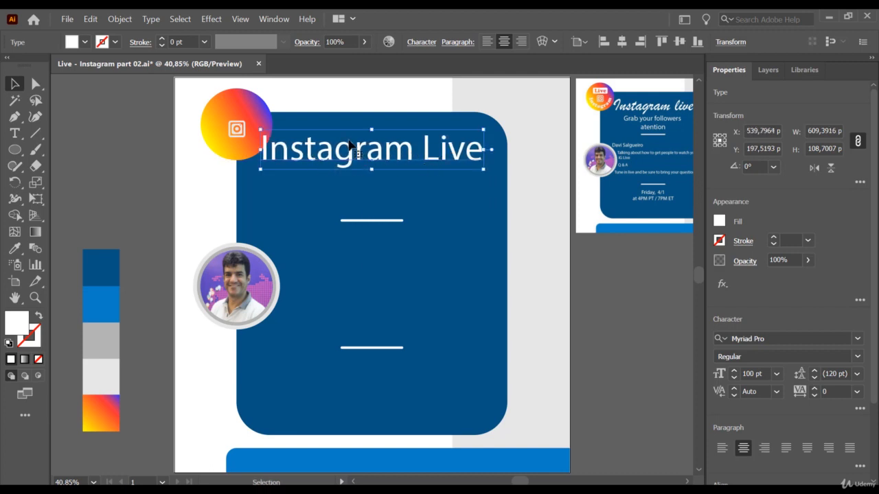
Left-align the title's paragraph and move the text back onto the blue panel, to about X 522, Y 228 px.
click(722, 450)
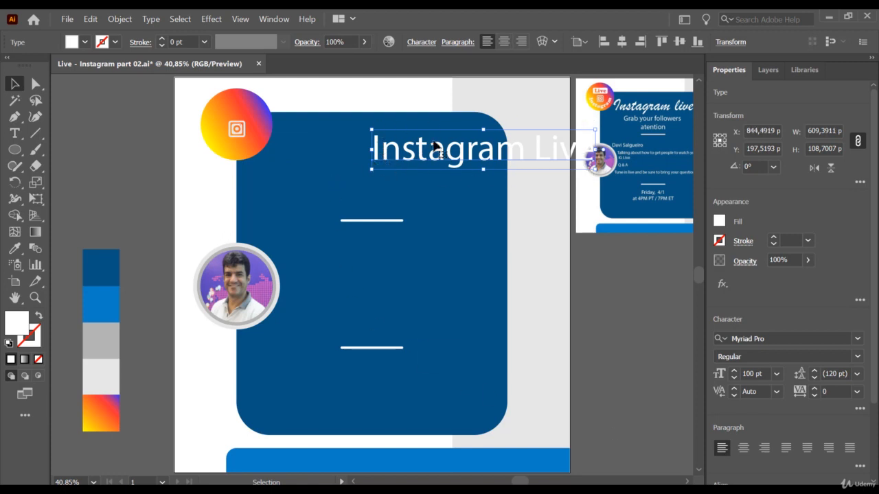
drag(460, 154, 369, 162)
mouse_move(281, 167)
mouse_down()
mouse_move(269, 162)
mouse_move(270, 175)
mouse_move(284, 175)
mouse_up()
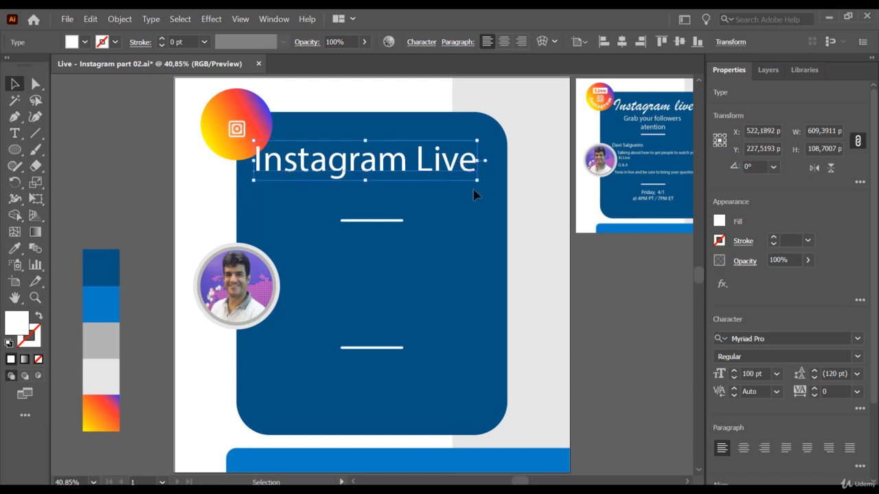
Center-align the title's paragraph and move the text in line with the panel's centre, at about X 540, Y 203 px.
click(744, 450)
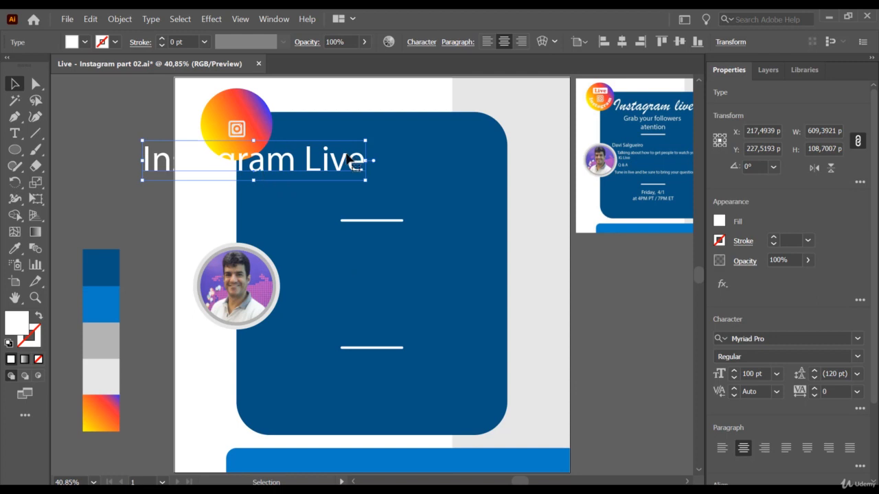
drag(250, 174, 355, 157)
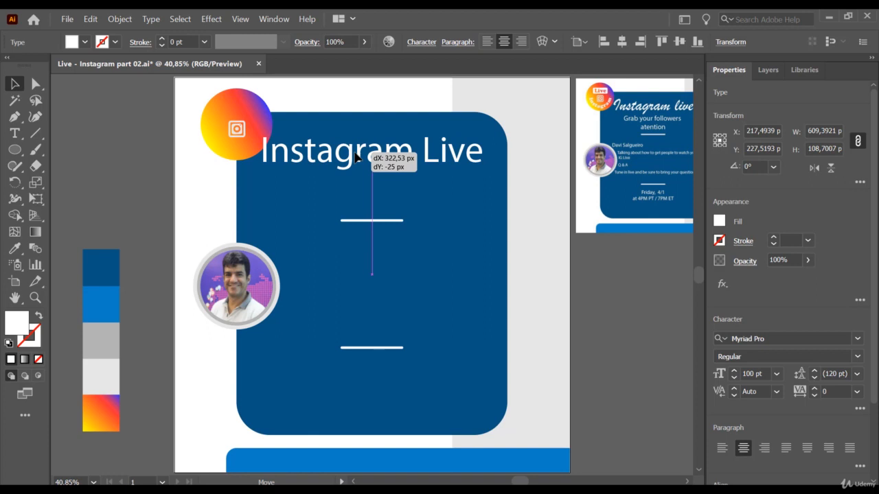
drag(355, 157, 355, 157)
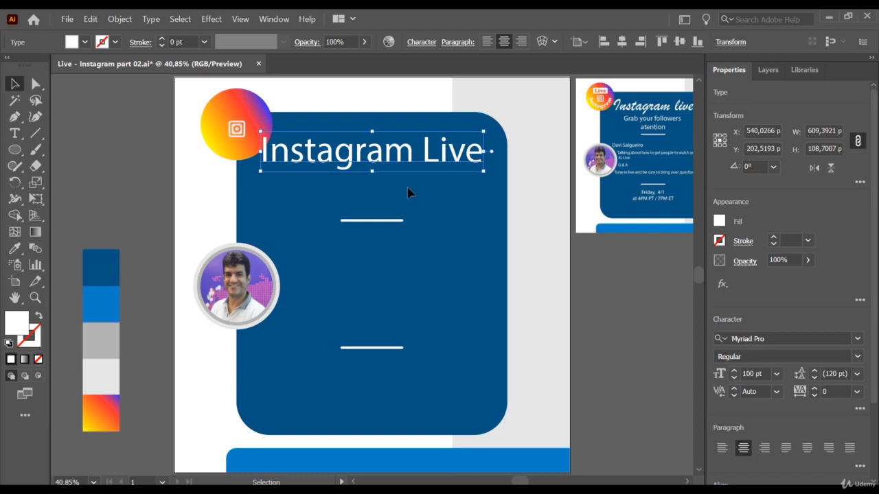
Move the title straight down to about Y 226 px and preview the installed fonts on it.
mouse_move(355, 158)
mouse_down()
mouse_move(443, 152)
mouse_move(342, 160)
mouse_move(408, 160)
mouse_move(342, 148)
mouse_move(355, 159)
mouse_move(350, 171)
mouse_up()
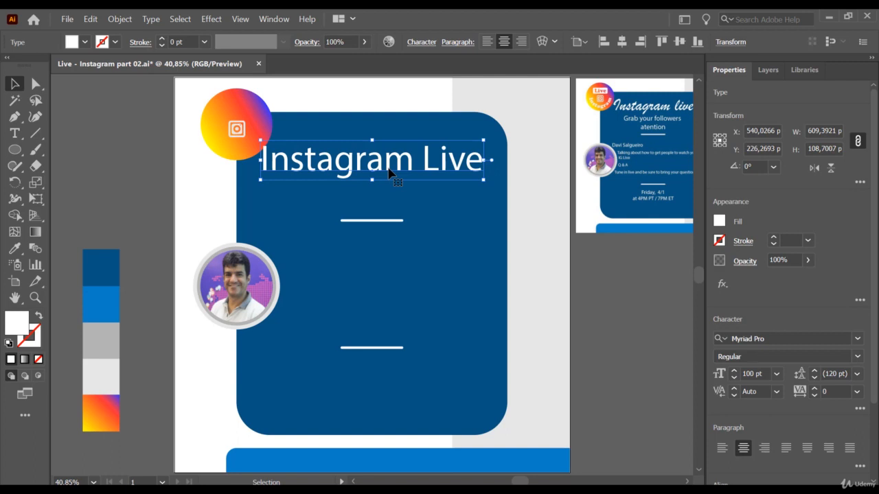
click(862, 342)
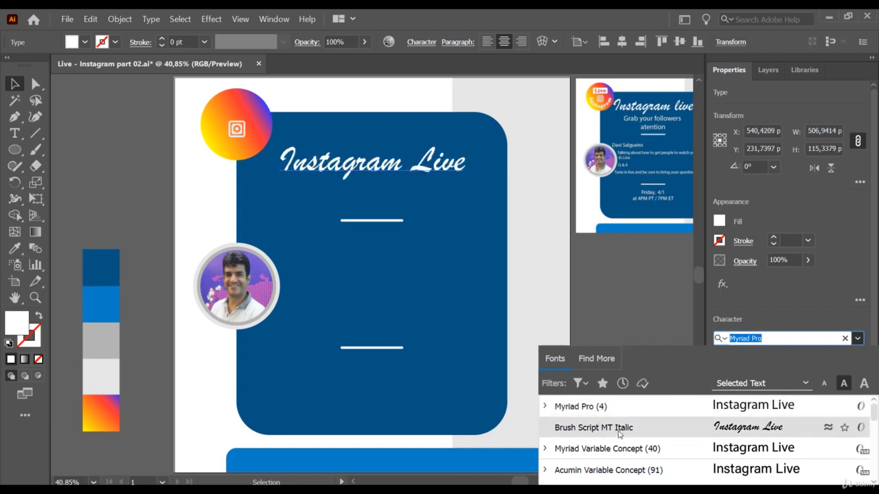
scroll(630, 428, down, 1)
scroll(635, 432, down, 4)
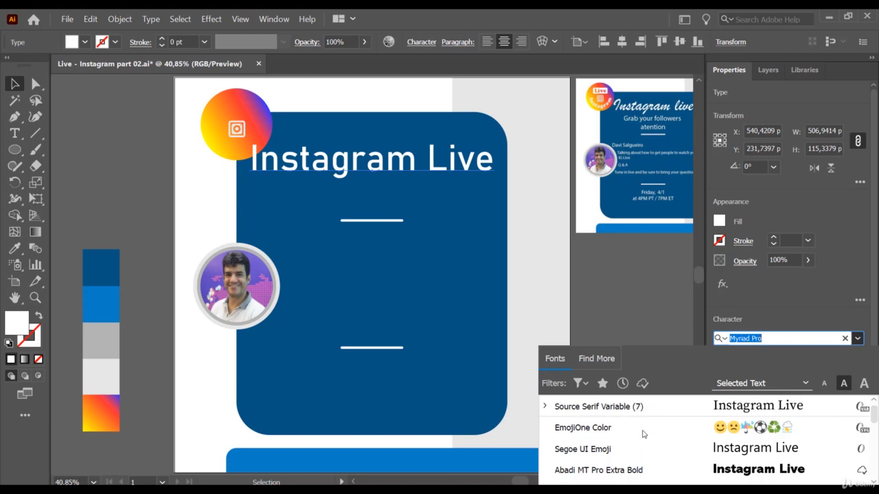
scroll(643, 433, up, 8)
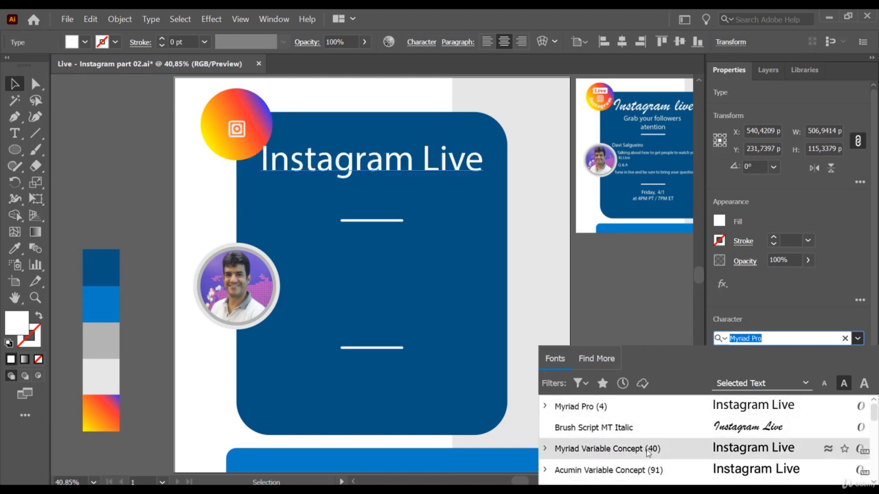
Filter the installed fonts by the Script classification and browse the matching fonts for the title.
click(586, 386)
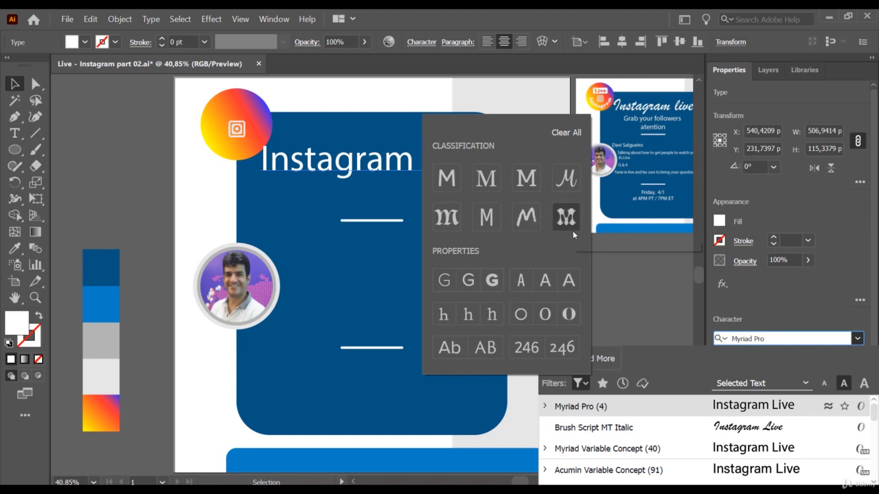
click(567, 180)
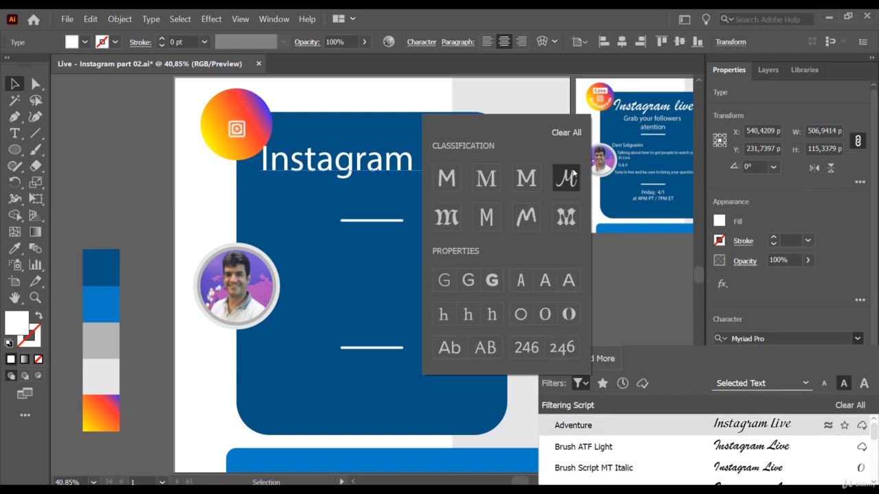
click(664, 360)
scroll(721, 439, down, 3)
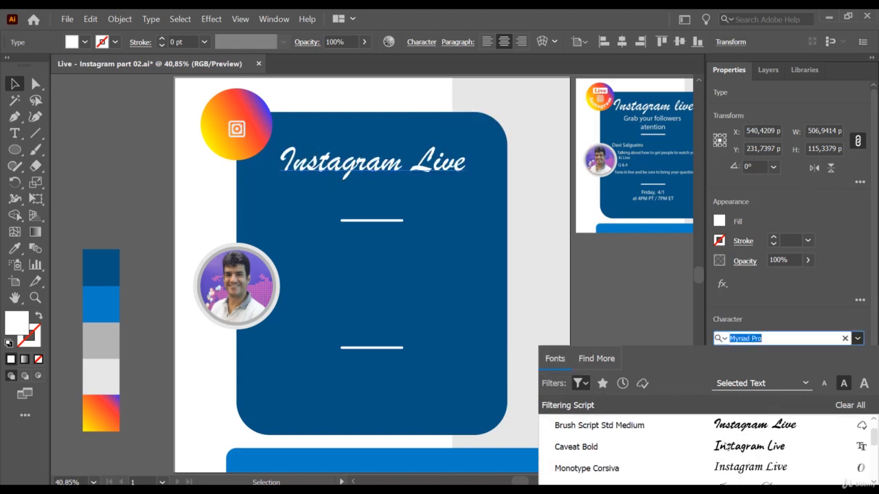
scroll(724, 446, down, 2)
scroll(724, 446, down, 3)
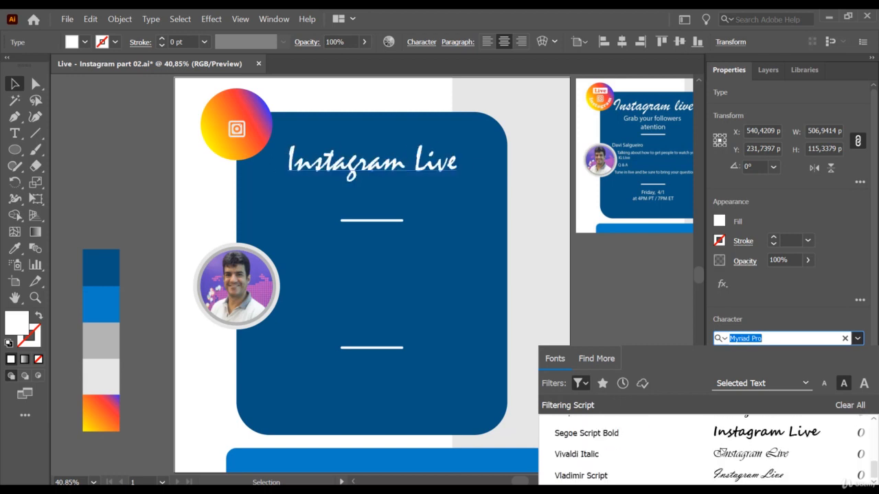
scroll(728, 447, up, 10)
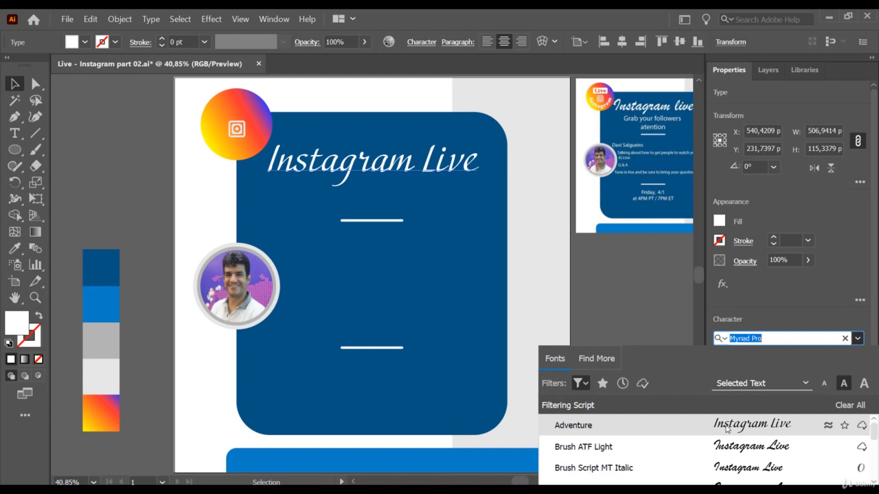
Clear the Script filter in the Adobe Fonts catalogue and browse the fonts available for activation.
click(593, 361)
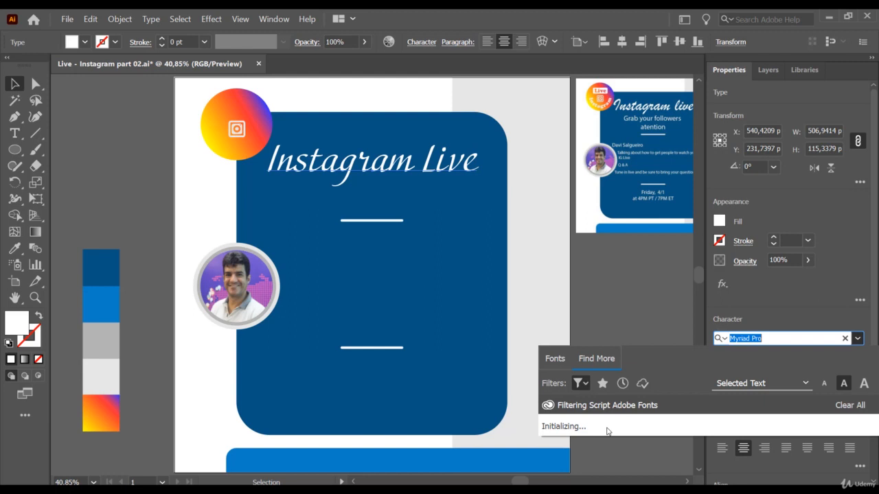
click(581, 383)
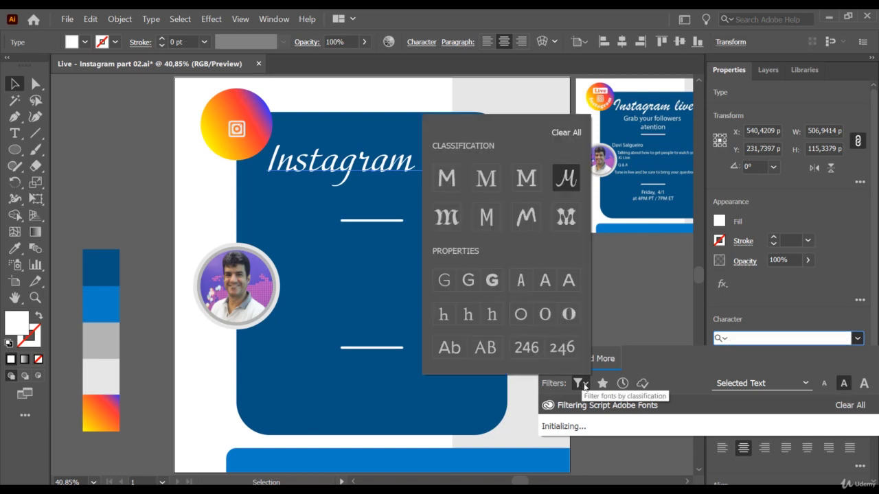
click(579, 134)
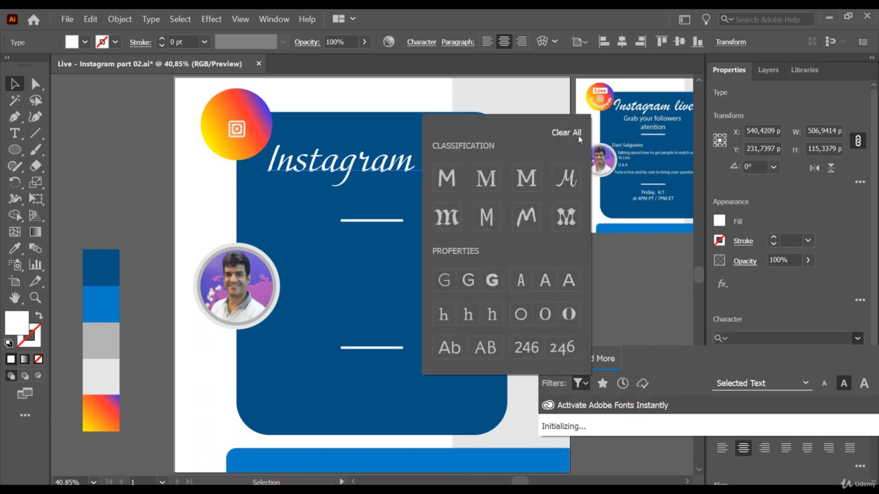
click(687, 438)
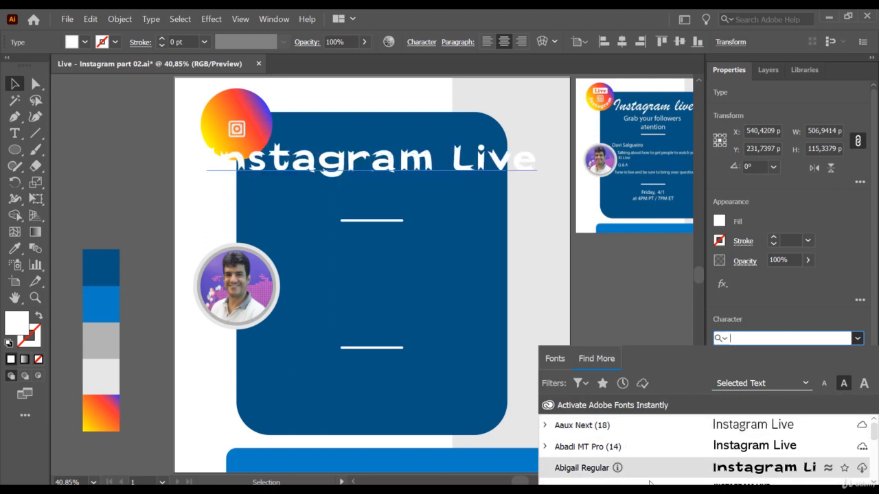
scroll(673, 445, down, 10)
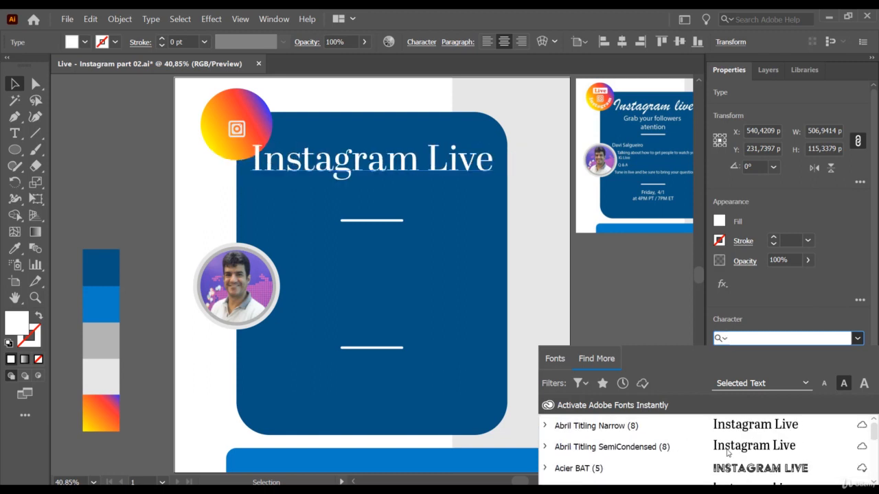
scroll(721, 453, down, 3)
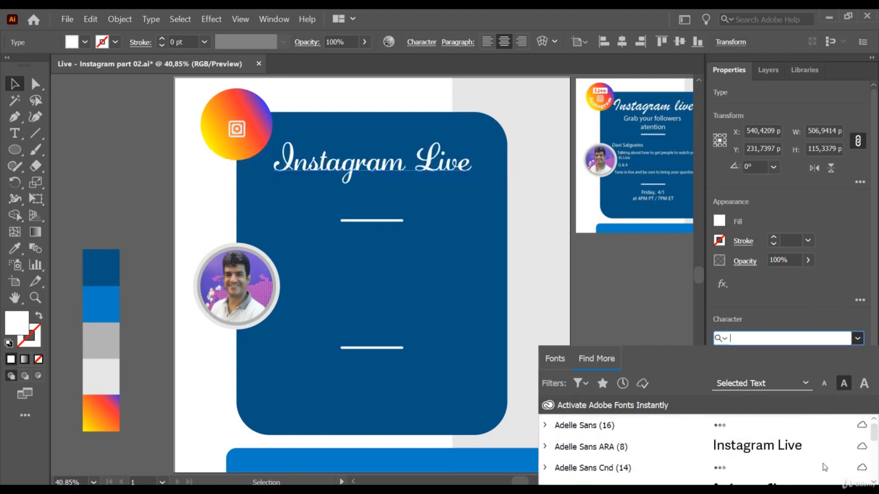
scroll(721, 454, up, 1)
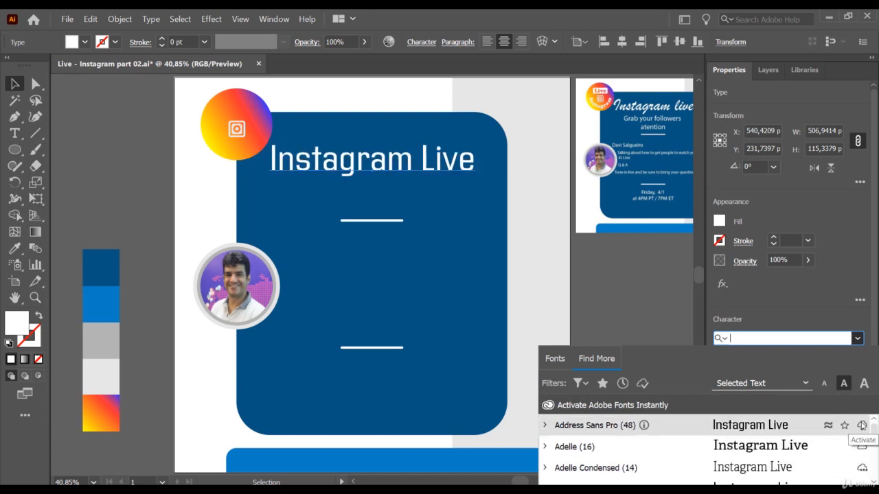
scroll(686, 446, up, 3)
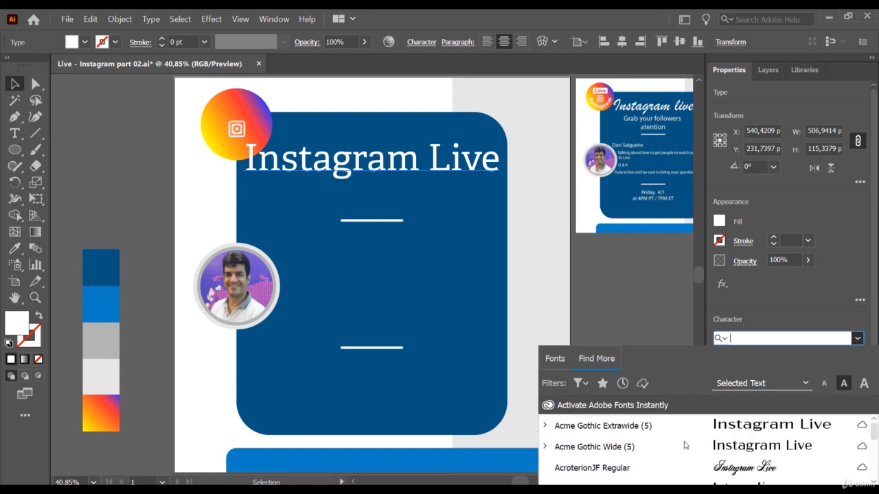
Filter the Adobe Fonts catalogue by the Serif classification, then close the font list and reselect the title.
click(581, 384)
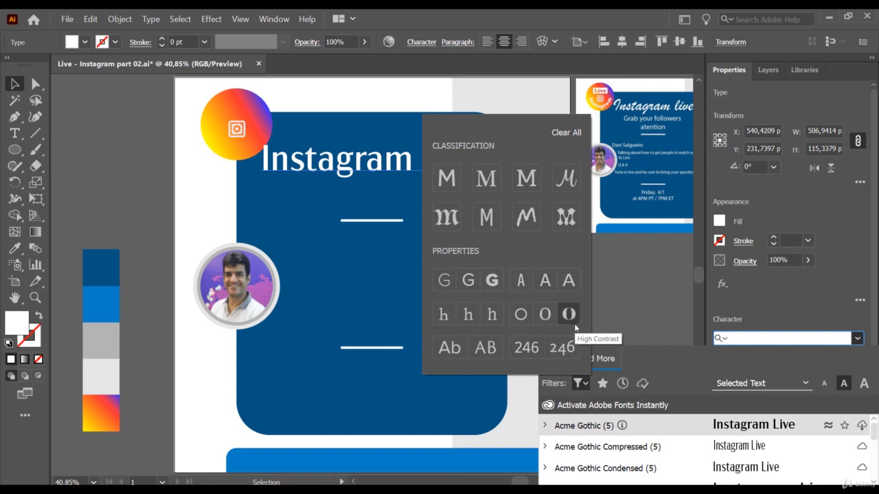
click(492, 193)
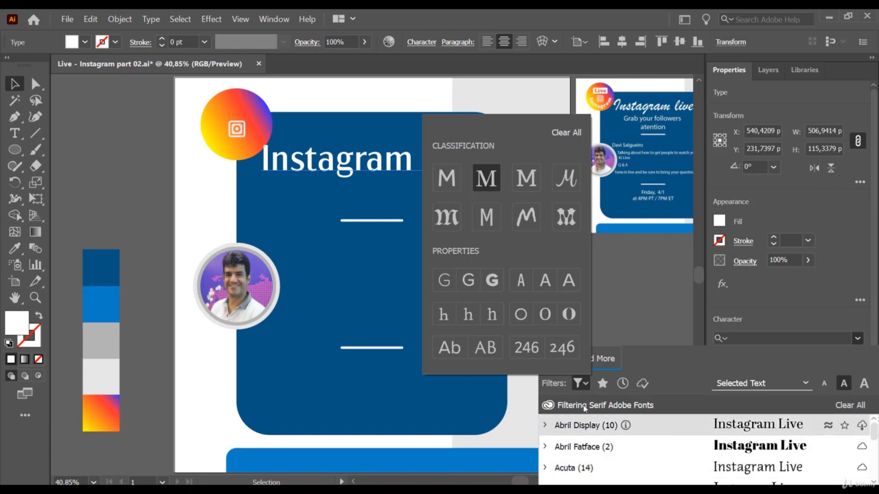
click(733, 449)
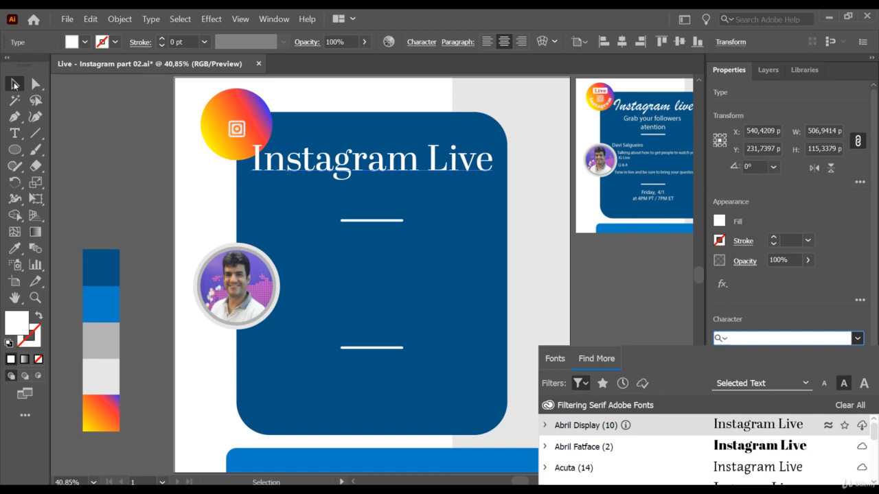
key(Escape)
click(372, 210)
click(408, 153)
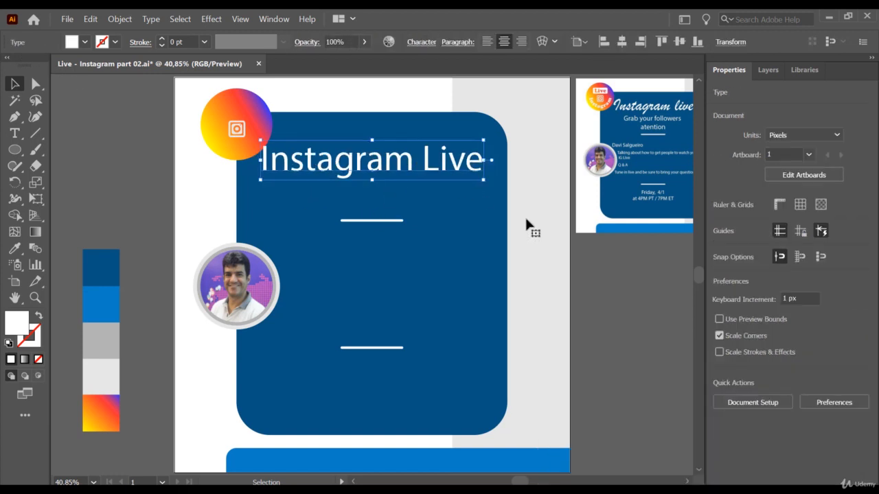
click(525, 216)
click(350, 155)
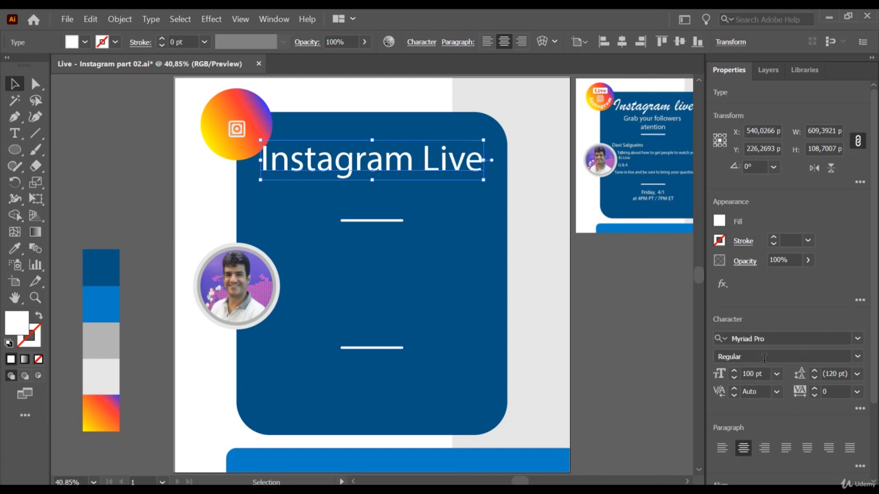
Clear the Serif font filter and set the title's font to the installed Brush Script MT Italic.
click(857, 339)
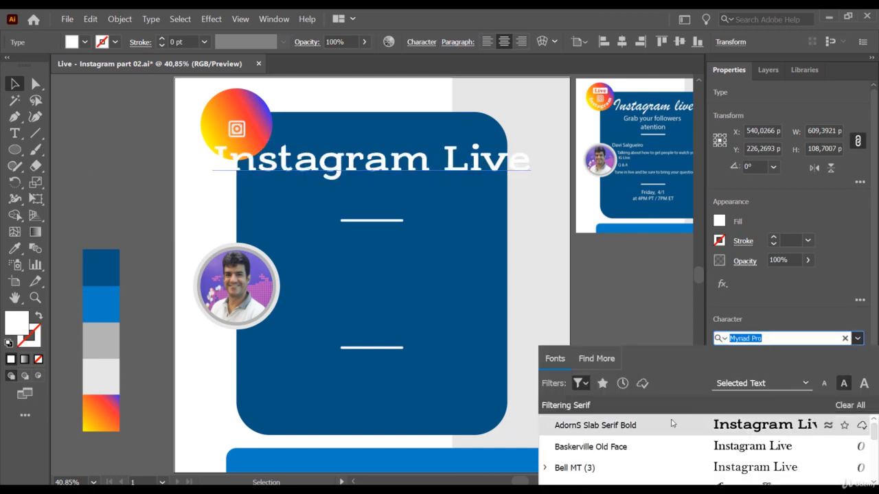
click(601, 361)
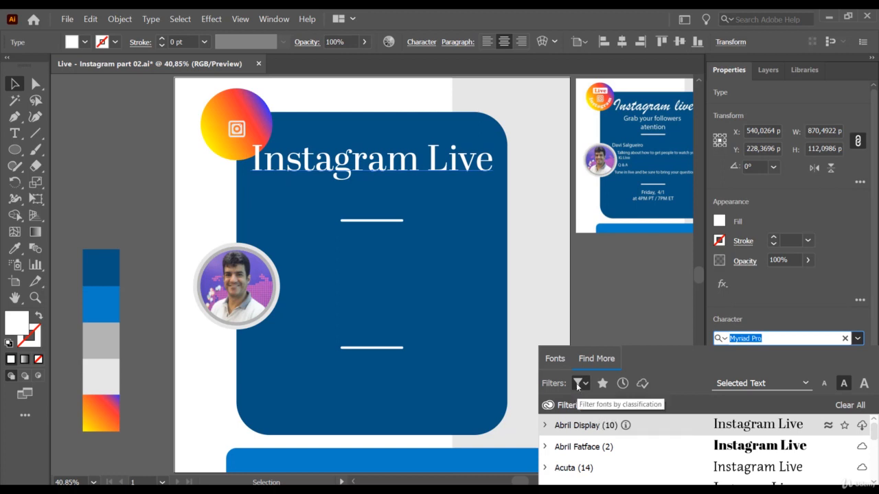
click(855, 406)
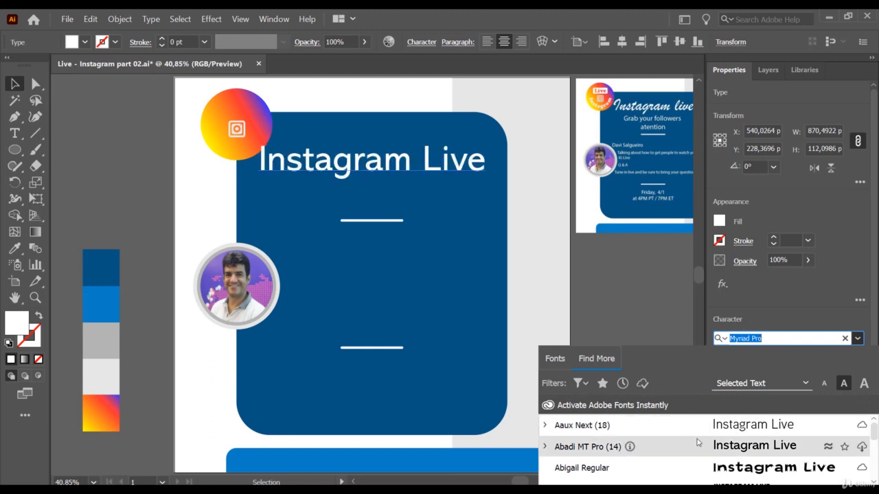
click(560, 361)
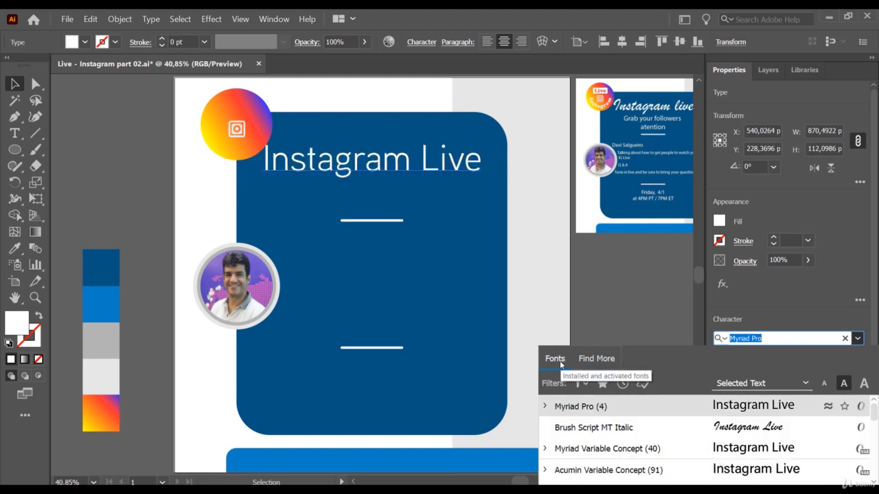
click(747, 437)
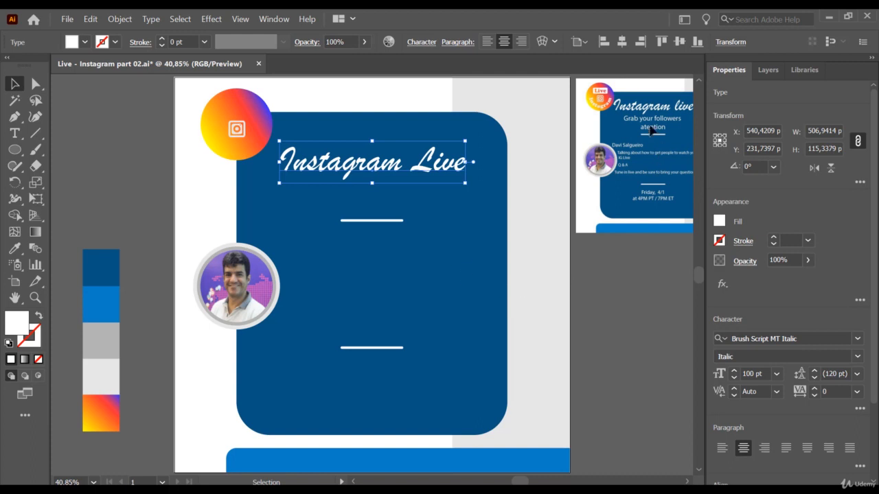
Add a point text below the title reading "Grab your followers" with "atention" on a second line.
click(15, 135)
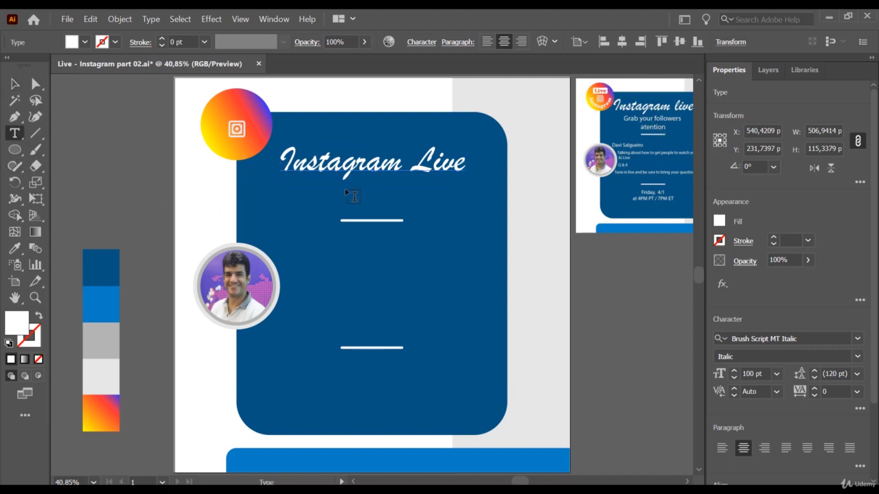
click(354, 197)
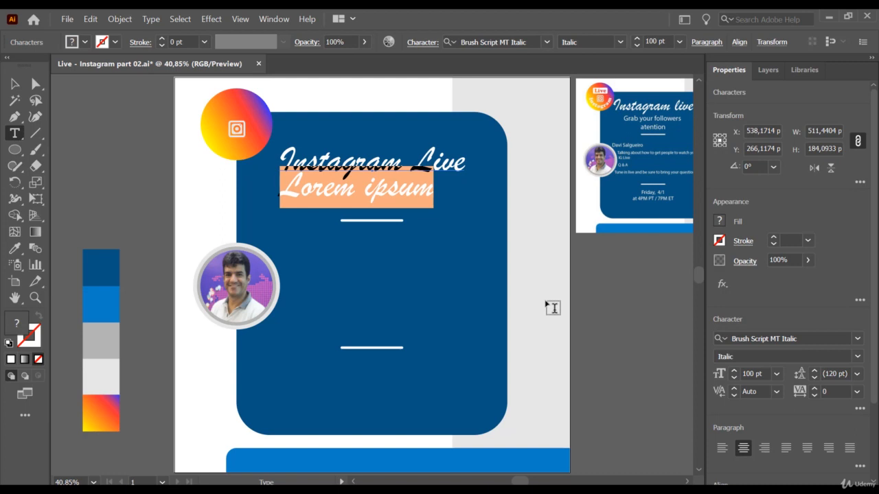
text(Grab)
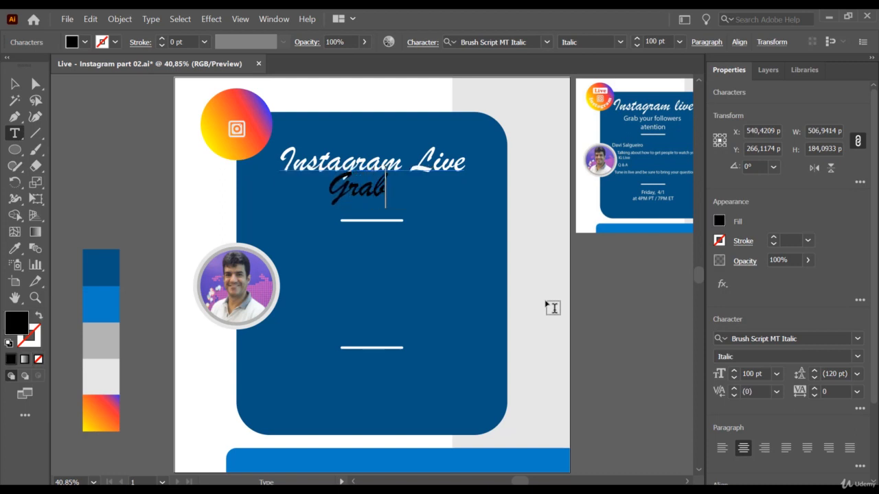
text( your)
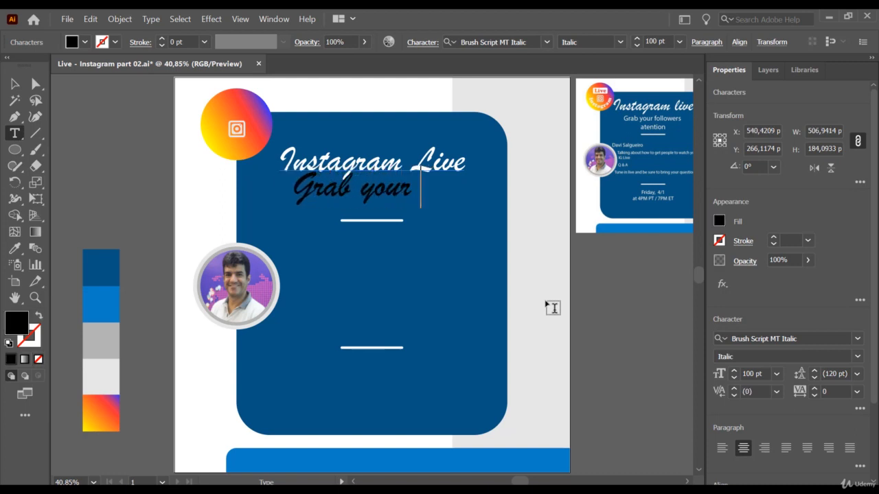
text( followers)
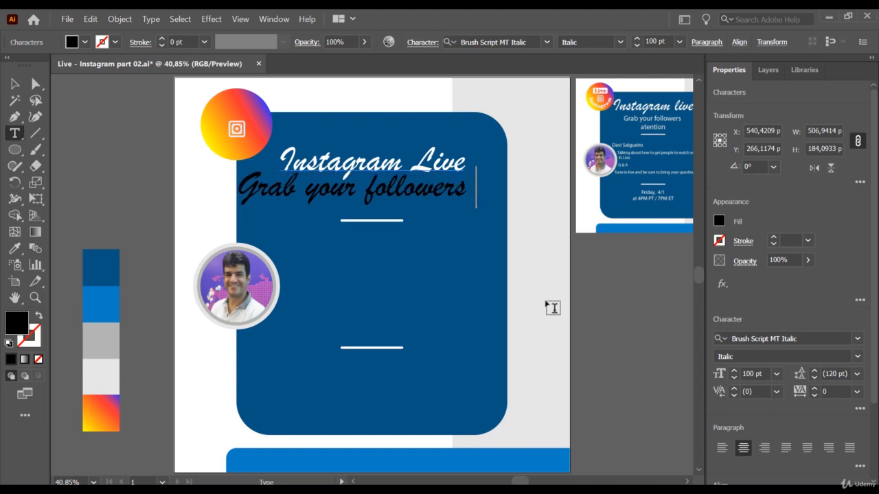
key(Return)
text(atenti)
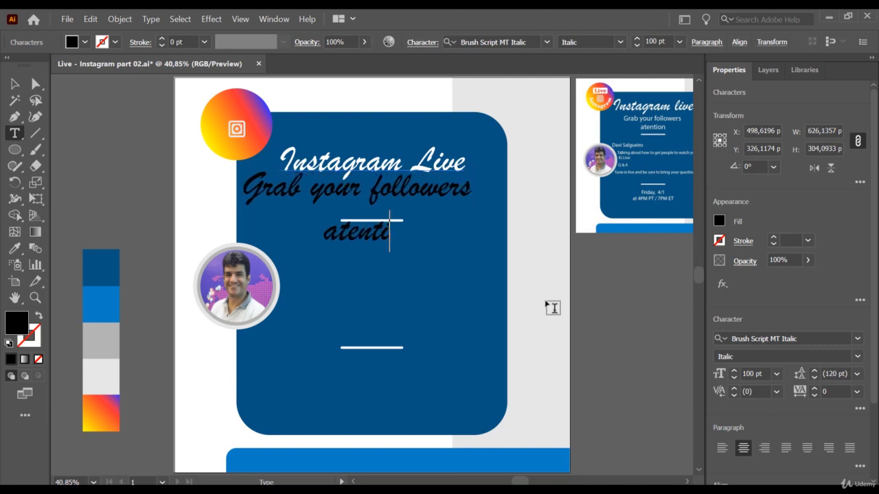
text(on)
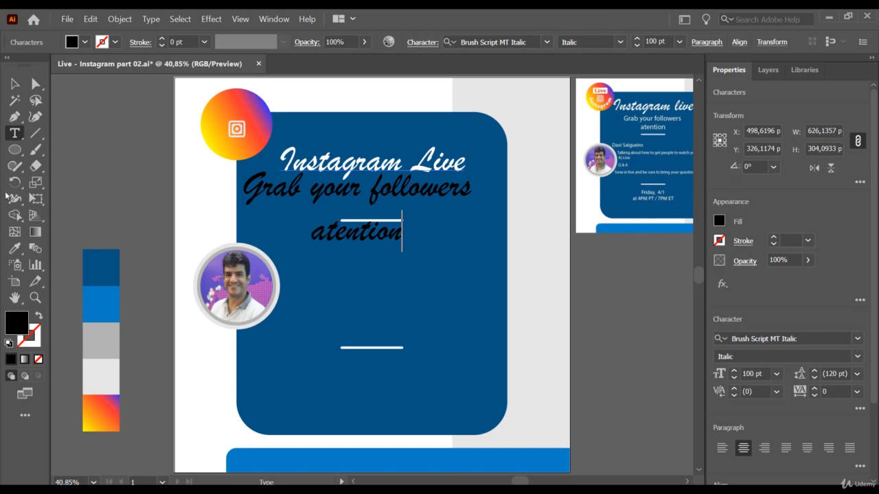
key(Escape)
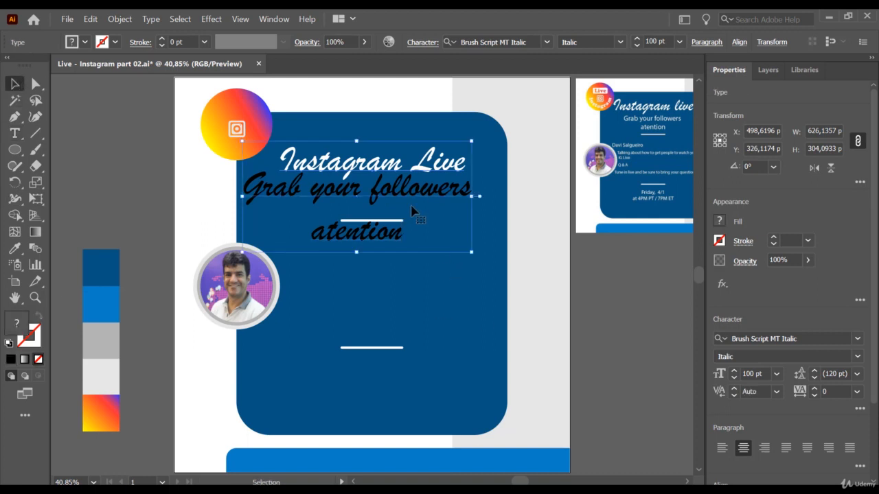
Select only the black subtitle text and shift it slightly right and down so it sits centred beneath the title.
click(504, 232)
click(426, 196)
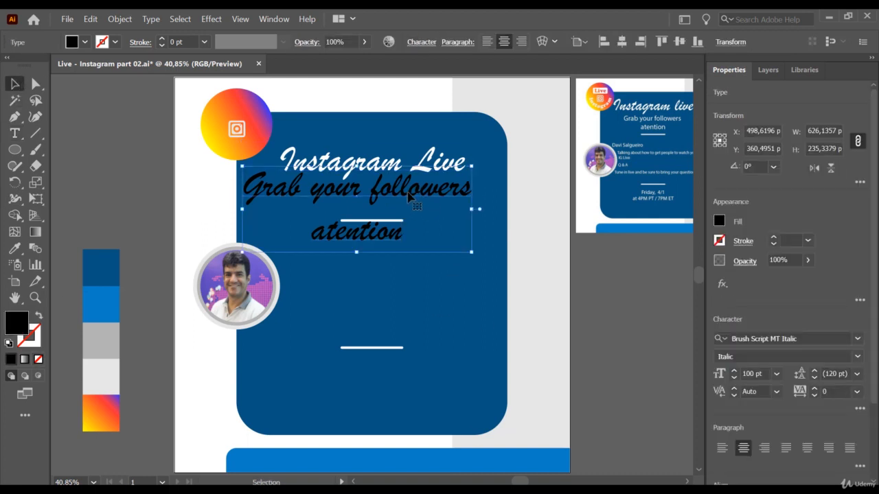
mouse_move(400, 197)
mouse_down()
mouse_move(424, 199)
mouse_move(414, 199)
mouse_up()
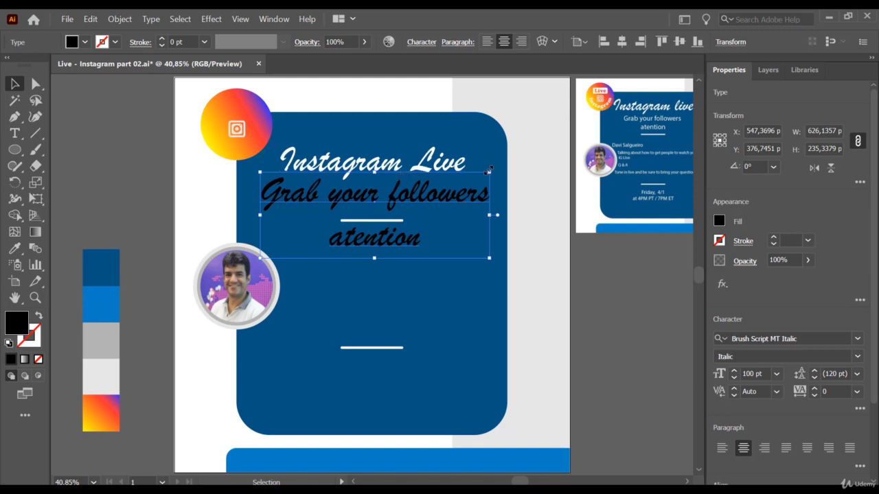
mouse_move(488, 170)
mouse_down()
mouse_move(524, 132)
mouse_move(478, 184)
mouse_move(494, 176)
mouse_move(491, 182)
mouse_up()
Draw a black ellipse about 672 × 348 px across the blue card's lower right edge, try the Type tool on it, and delete it.
click(14, 149)
drag(364, 284, 611, 410)
click(15, 133)
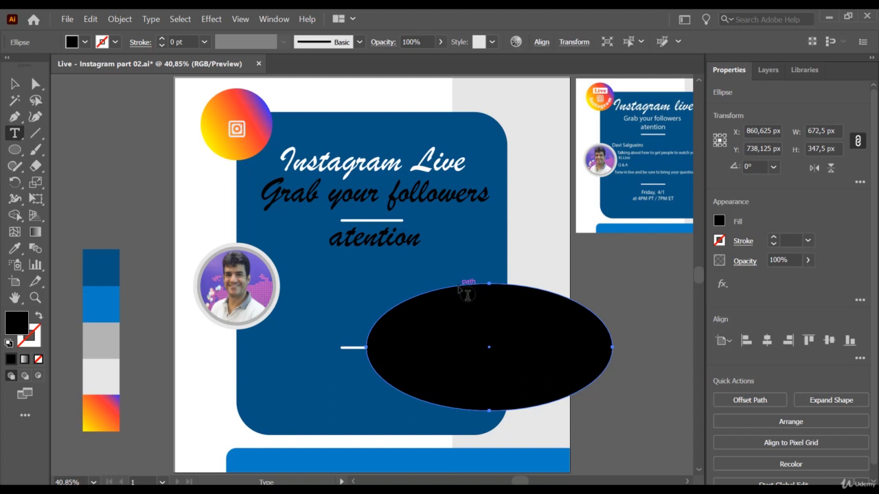
click(14, 84)
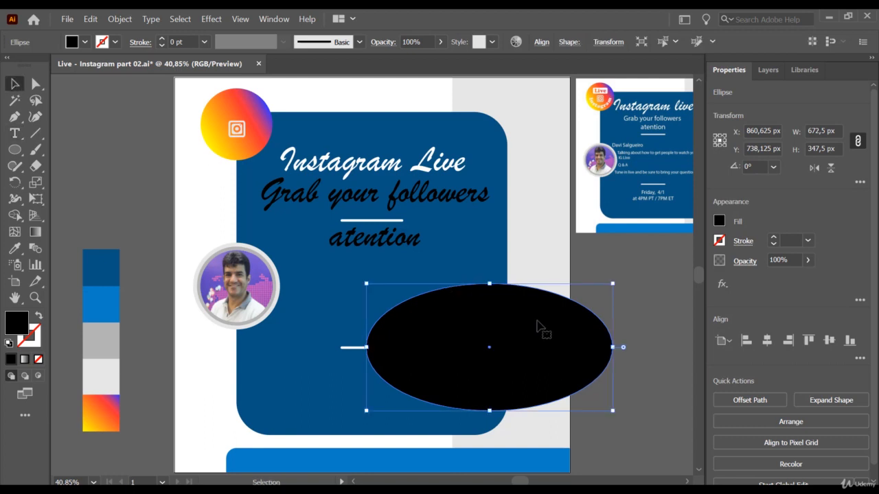
key(Delete)
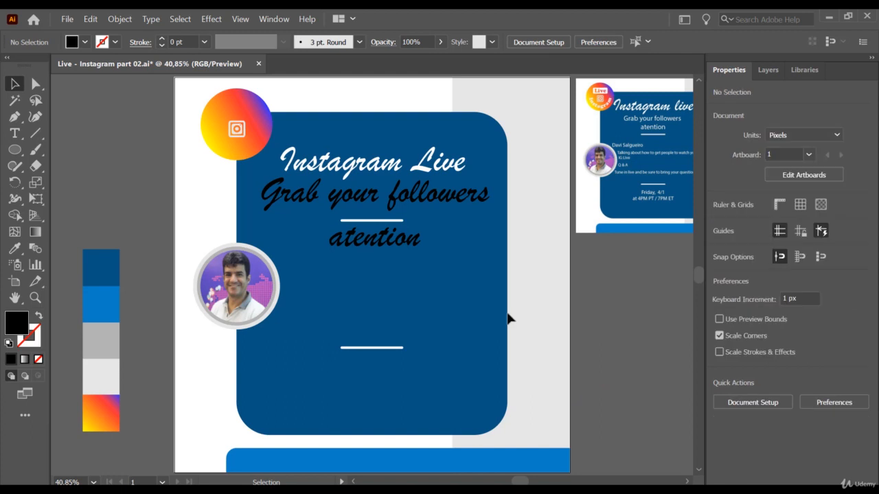
Reselect the subtitle text and filter the Adobe Fonts catalogue by the Sans Serif classification.
click(342, 207)
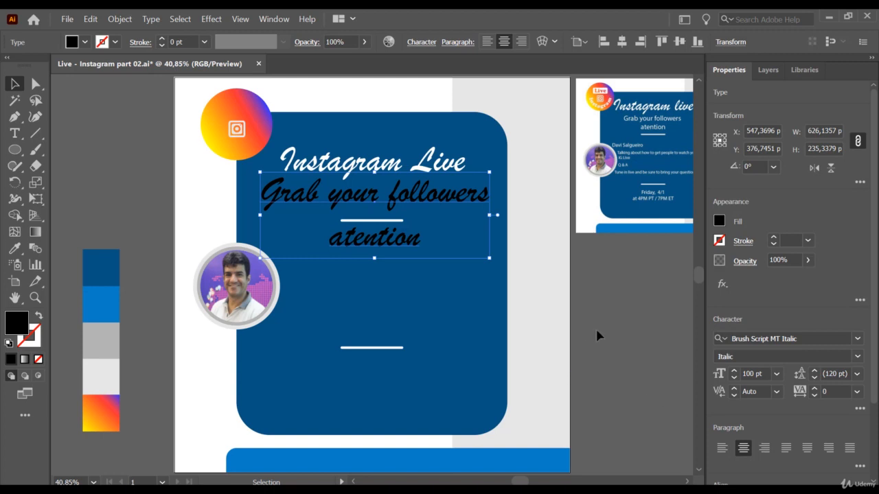
click(857, 339)
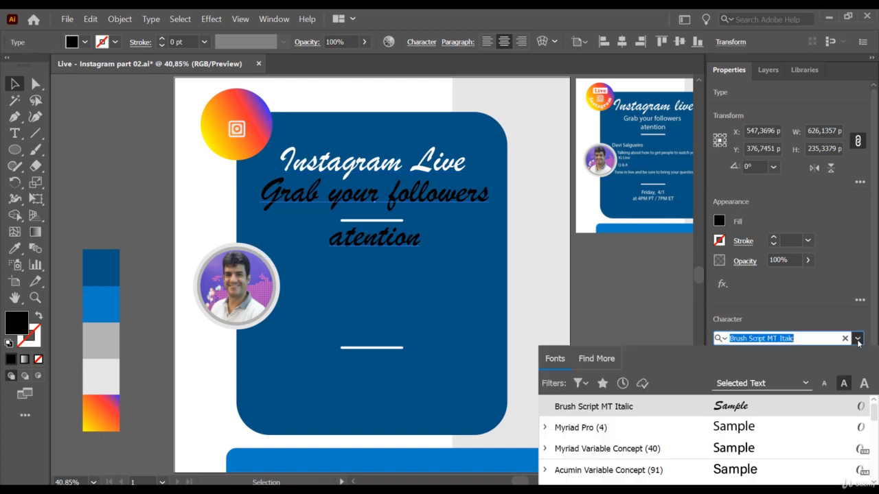
click(595, 360)
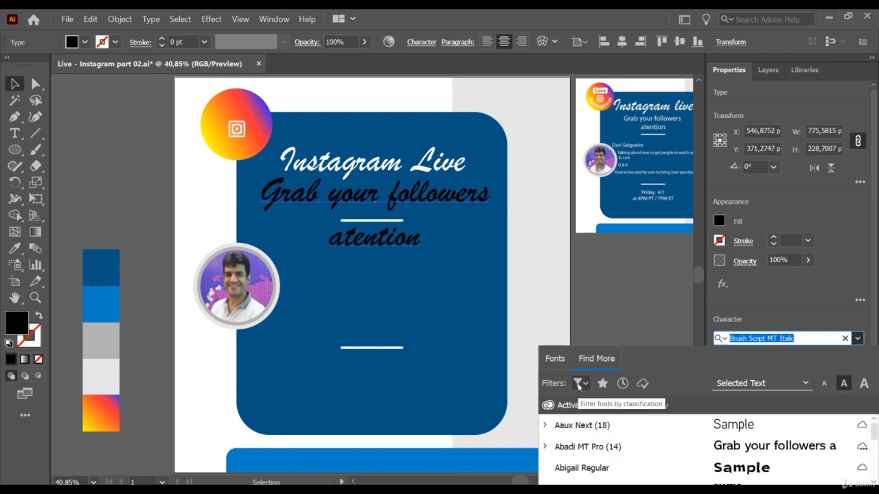
click(584, 386)
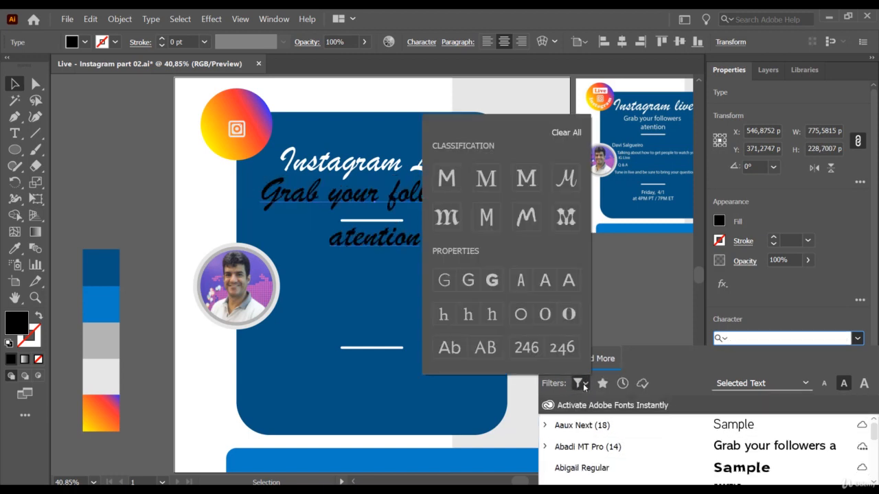
click(448, 179)
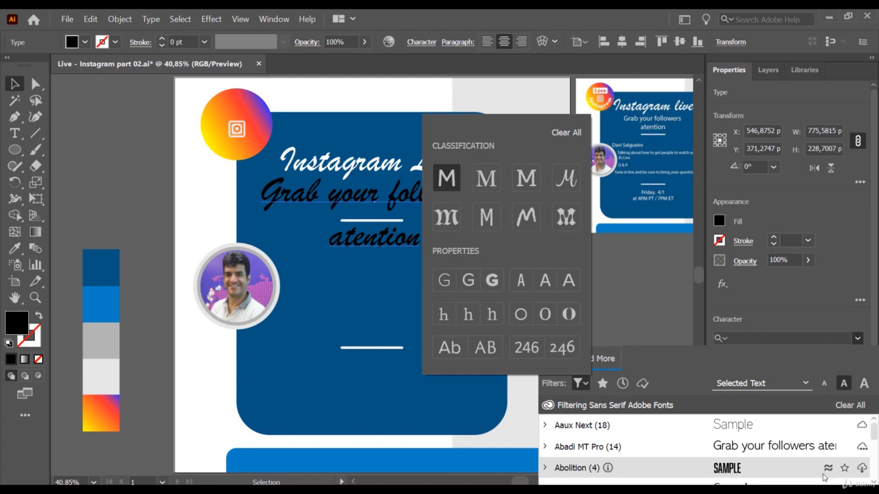
Activate the Abolition font family from the Sans Serif Adobe Fonts and confirm the activation.
click(863, 471)
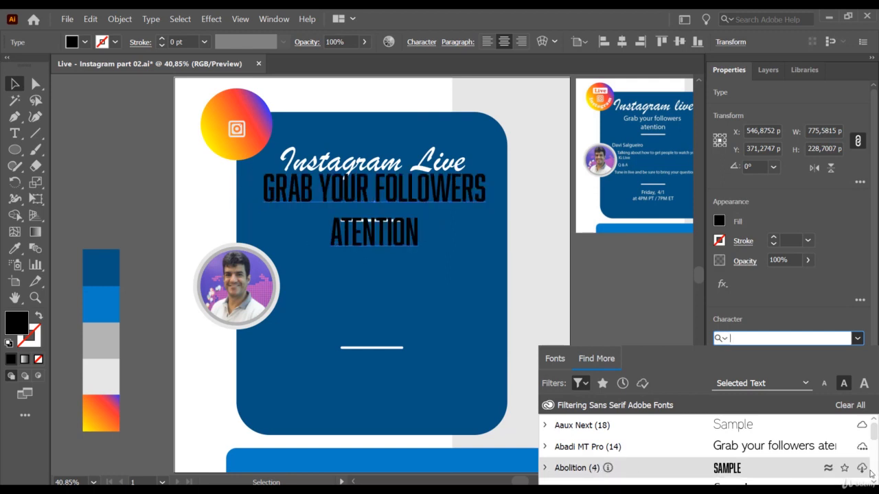
click(863, 472)
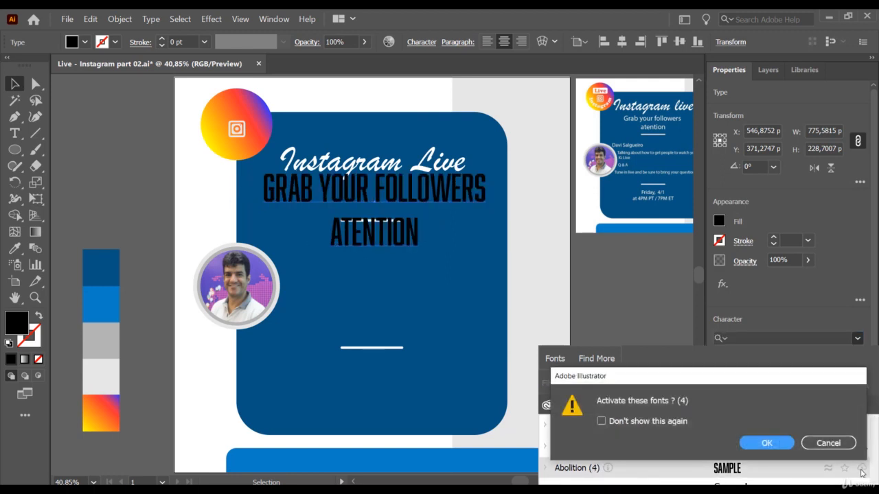
click(767, 443)
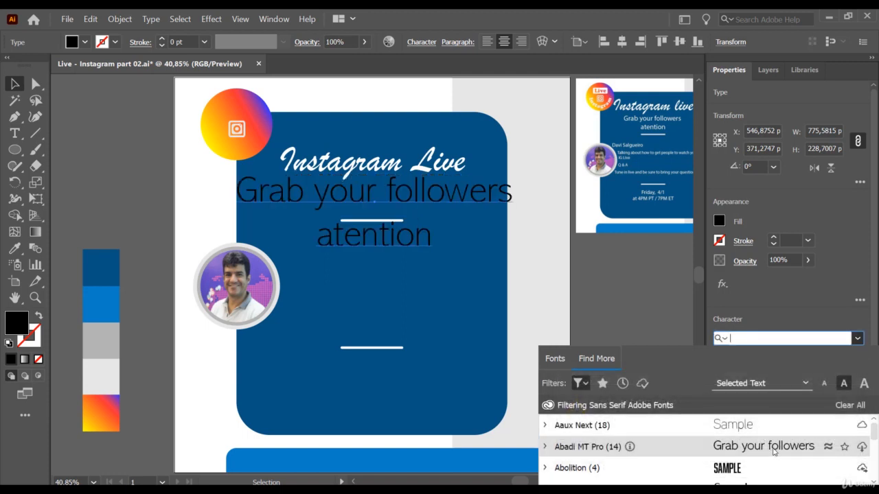